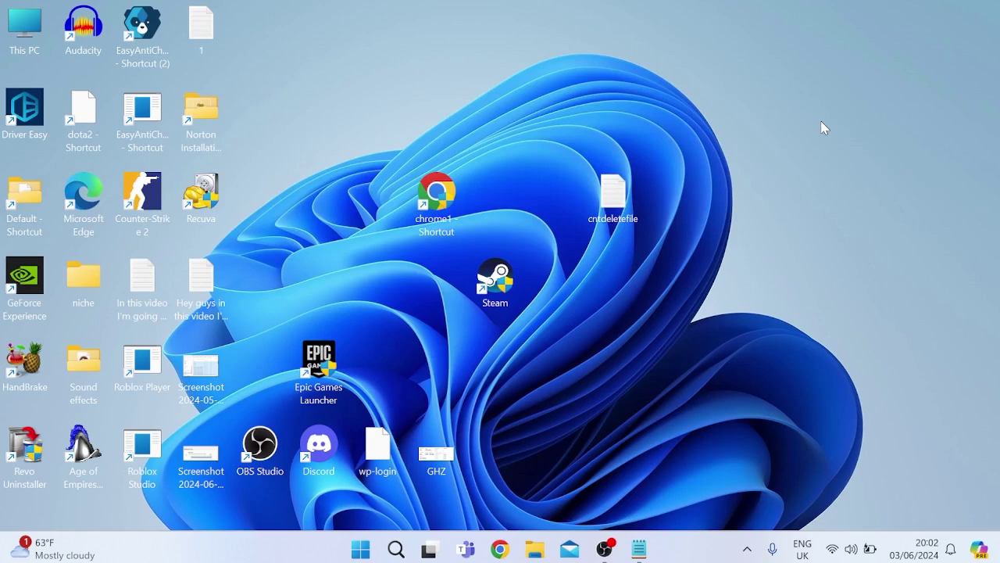
# - Find Task Manager through the Windows search and open it
pyautogui.press('super')
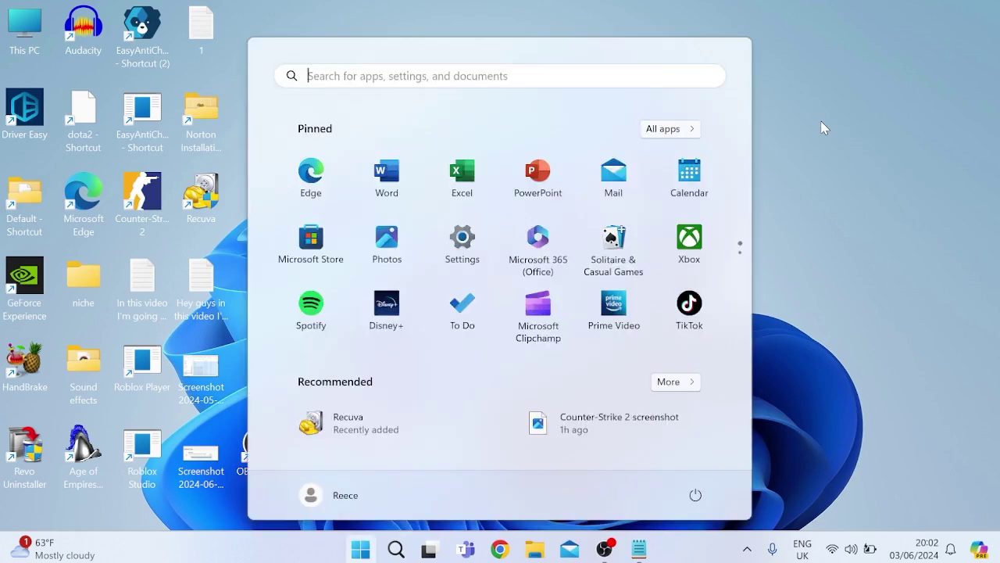
pyautogui.write('tasj')
pyautogui.press('BackSpace')
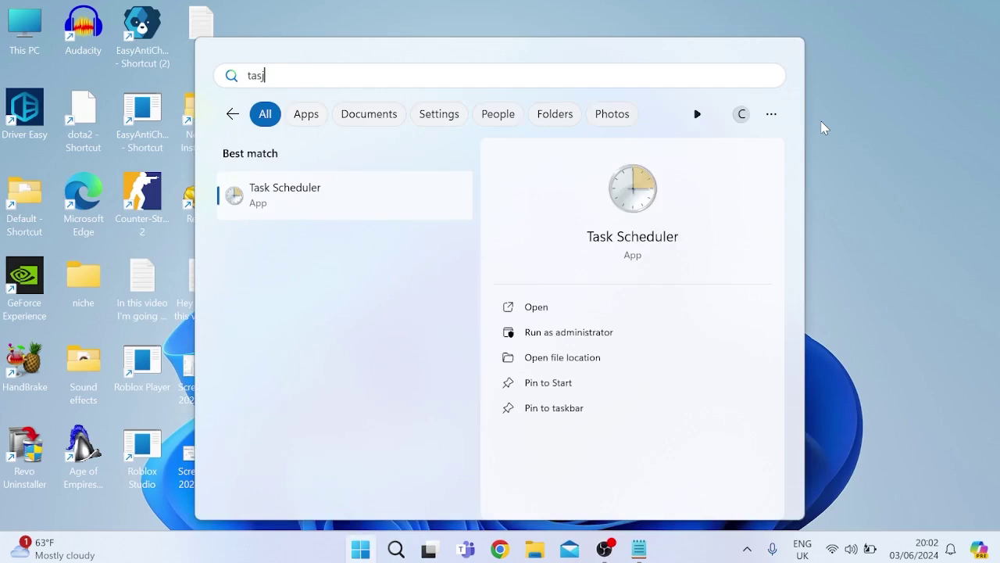
pyautogui.write('k m')
pyautogui.click(340, 195)
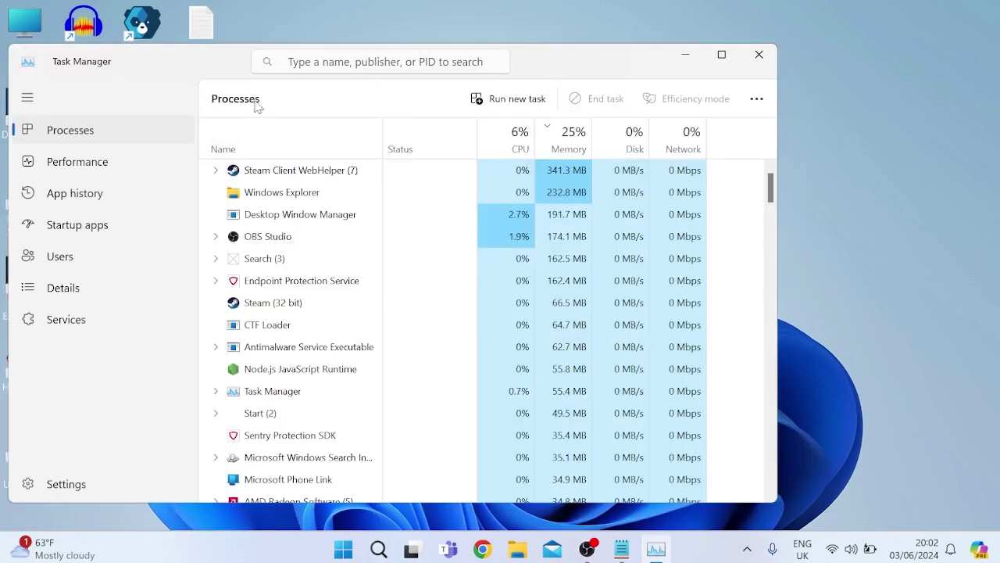
# - Restart the Windows Explorer process in the list of running processes
pyautogui.click(286, 195)
pyautogui.rightClick(289, 197)
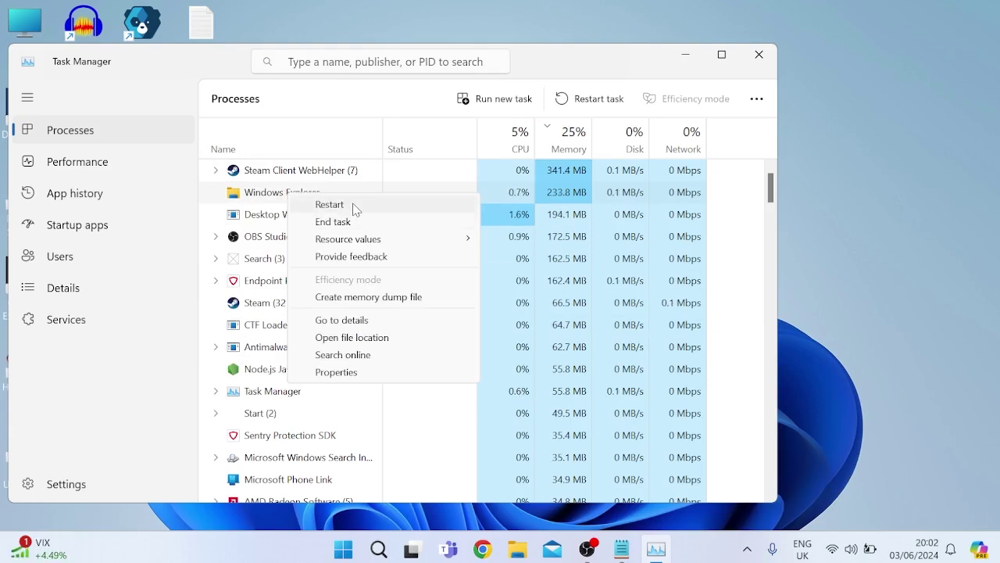
pyautogui.click(329, 205)
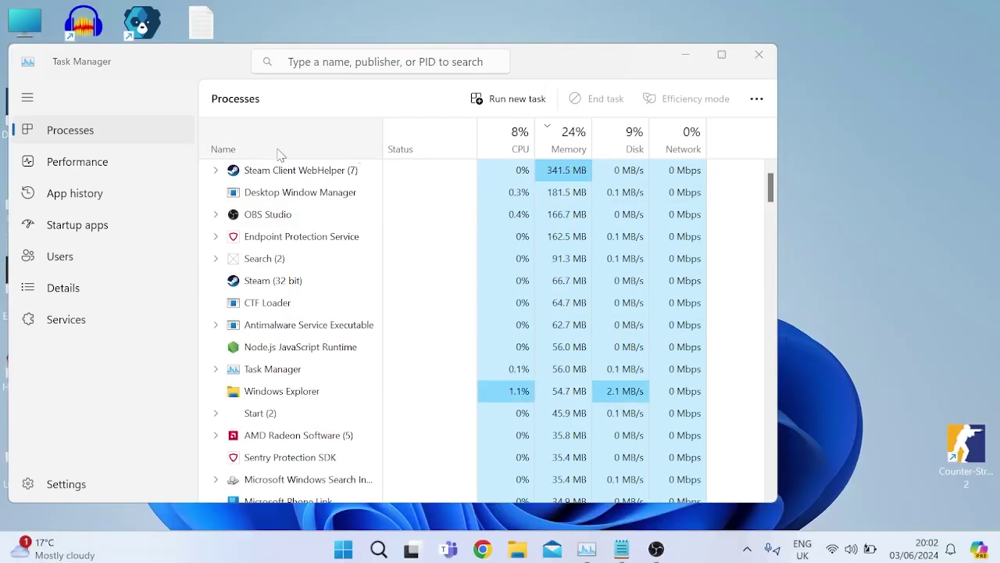
# - Find the RuntimeBroker.exe entries in the detailed process list and end them, confirming each termination
pyautogui.click(87, 293)
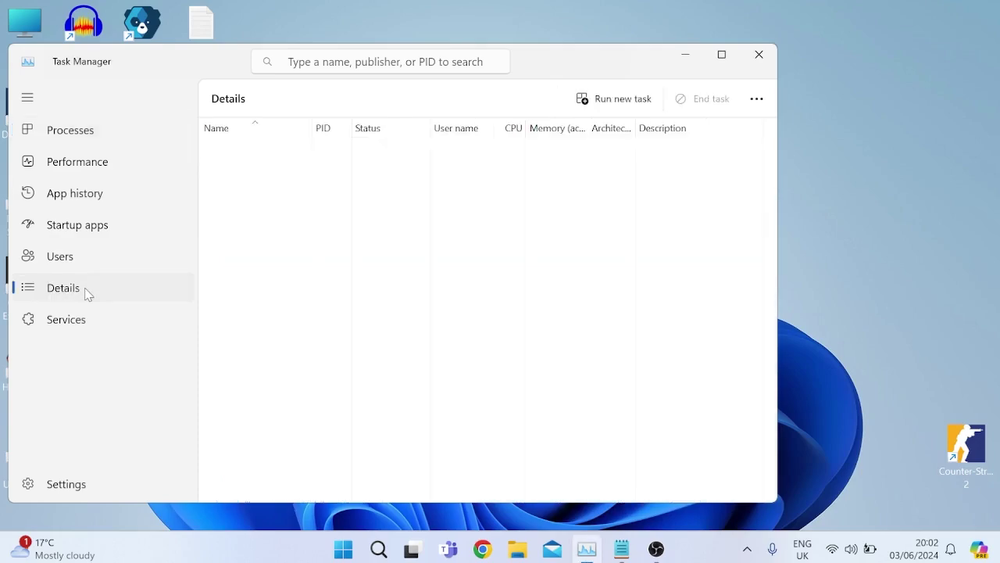
pyautogui.scroll(-5, 335, 232)
pyautogui.scroll(-20, 334, 231)
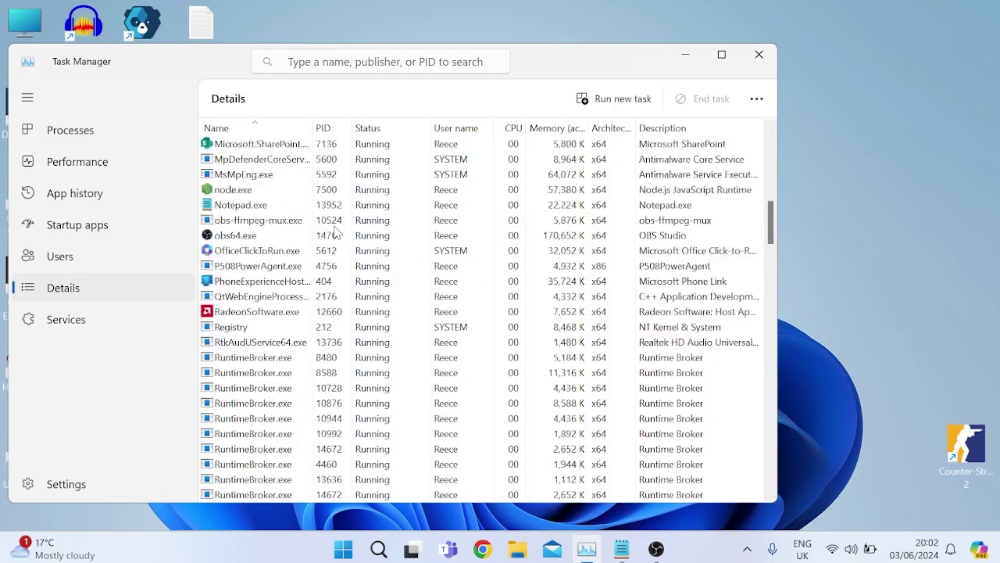
pyautogui.scroll(-5, 334, 231)
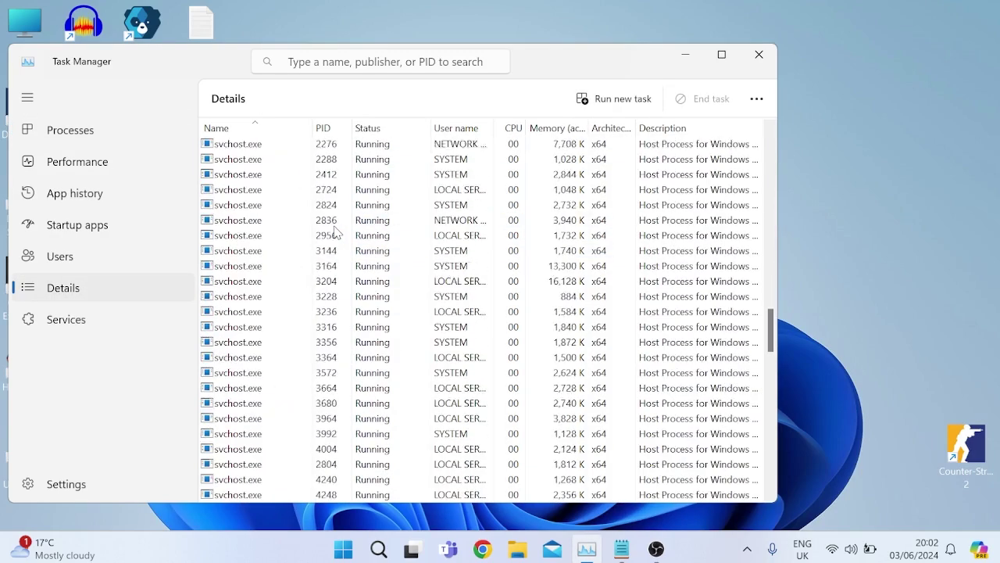
pyautogui.scroll(15, 270, 227)
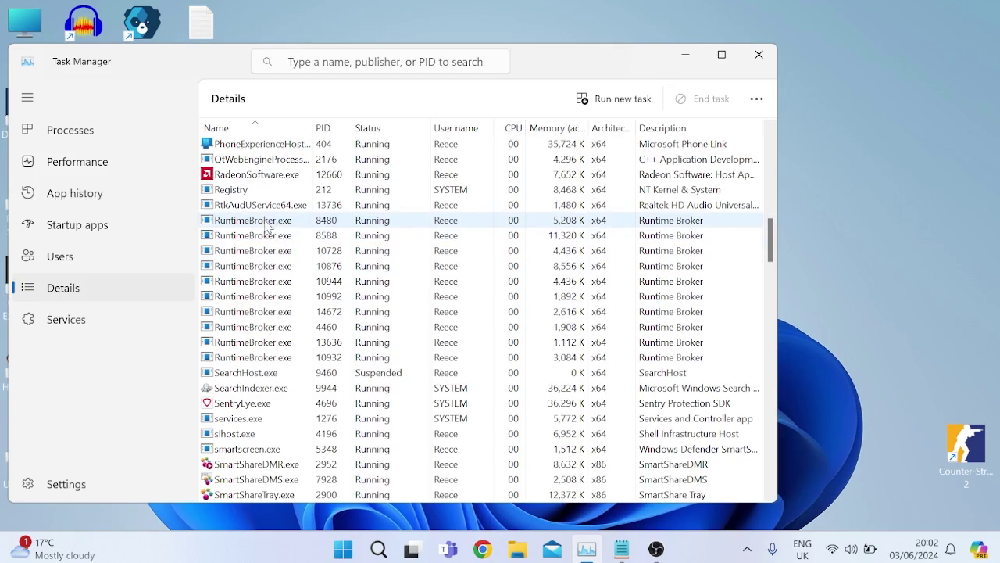
pyautogui.rightClick(268, 225)
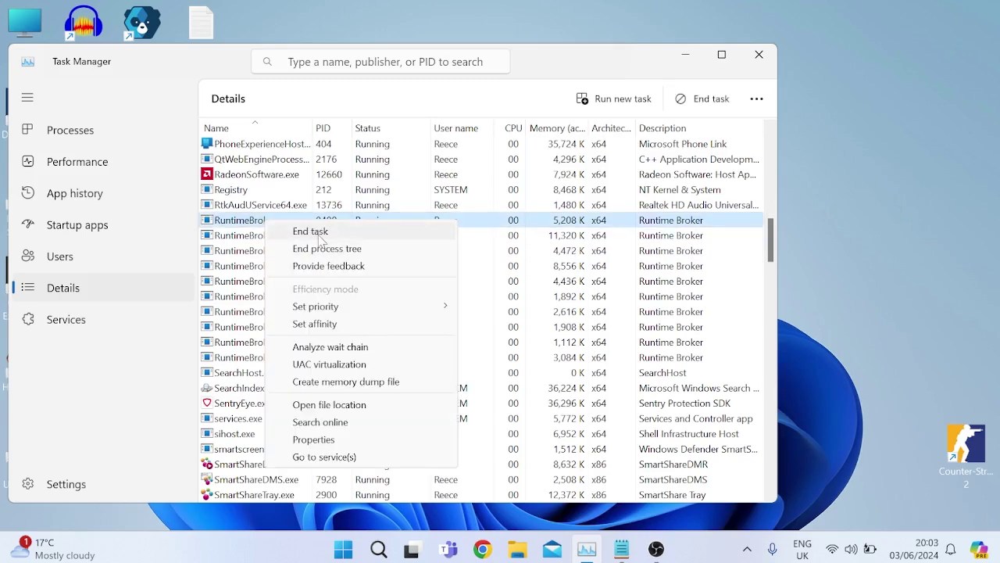
pyautogui.click(319, 233)
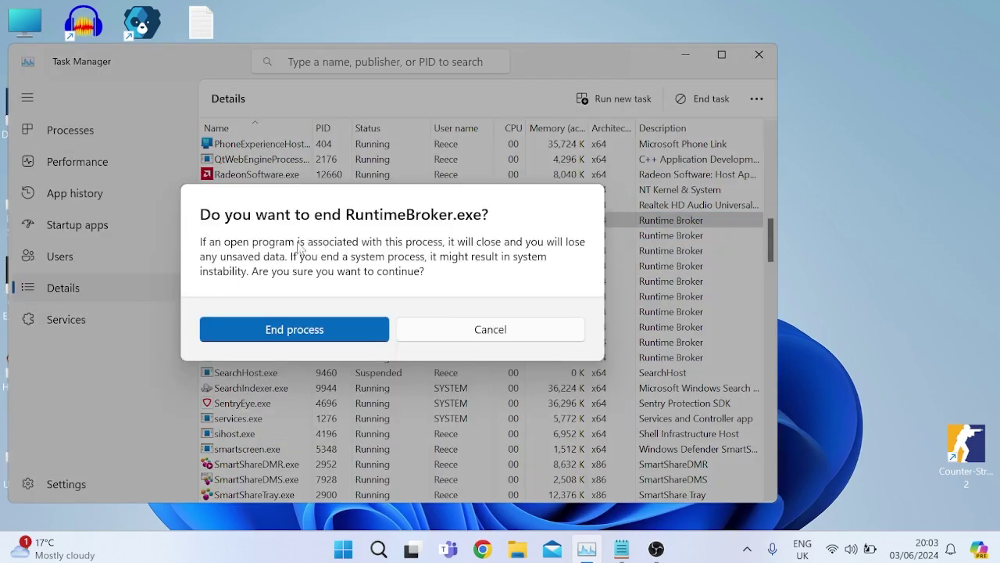
pyautogui.click(280, 329)
pyautogui.rightClick(272, 225)
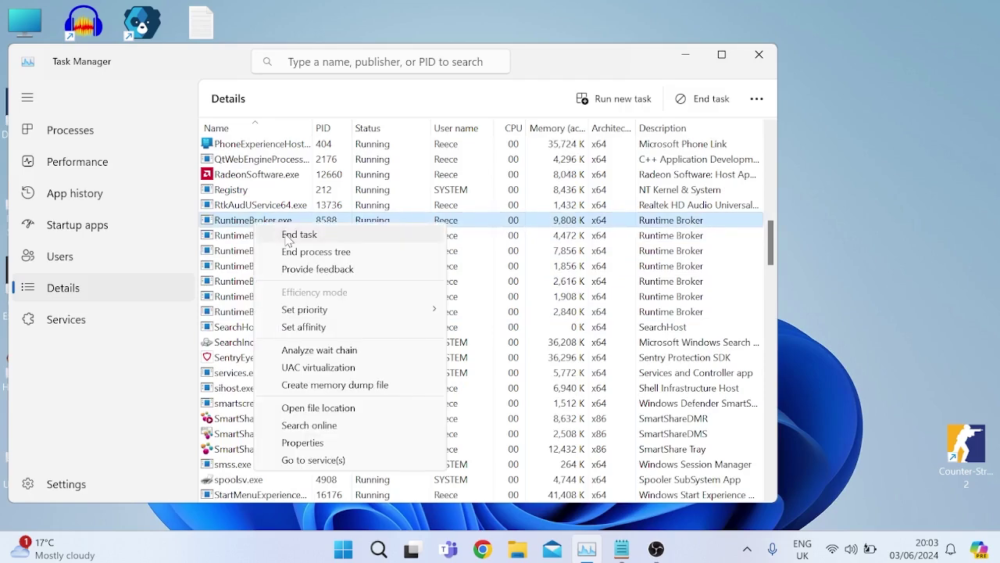
pyautogui.click(288, 236)
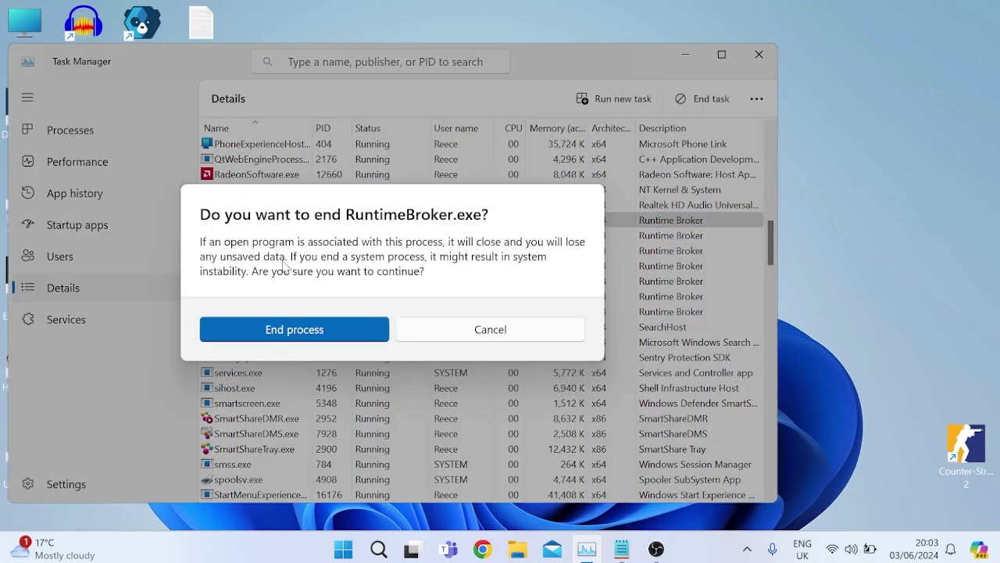
pyautogui.click(313, 336)
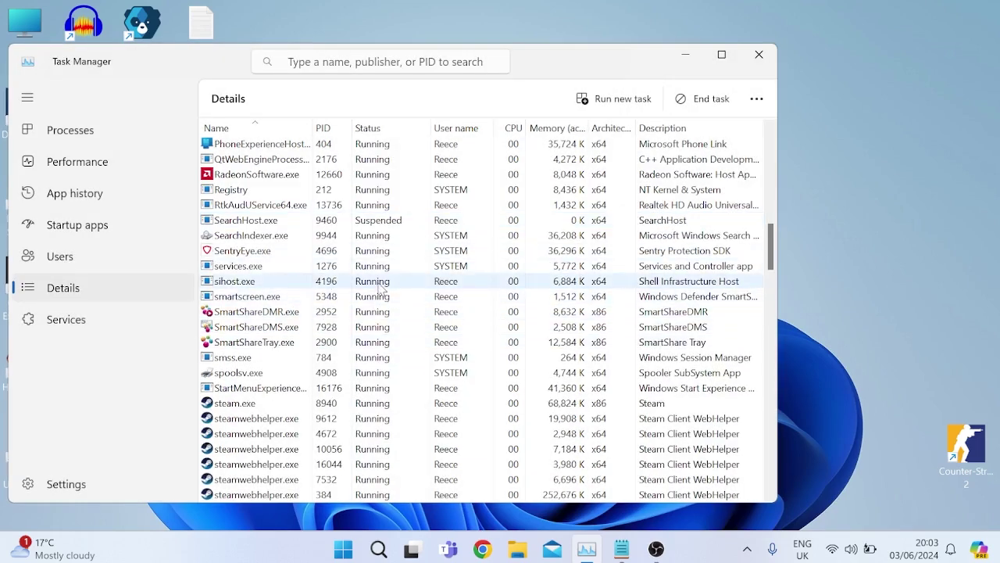
# - Filter the detailed process list by "searchh" and end the SearchHost.exe process
pyautogui.scroll(-5, 351, 265)
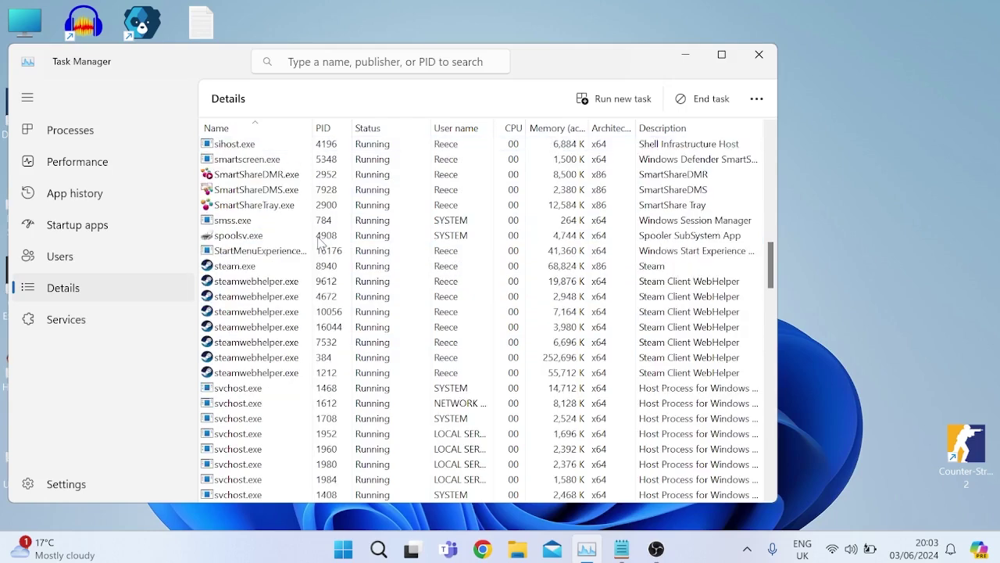
pyautogui.scroll(-5, 320, 244)
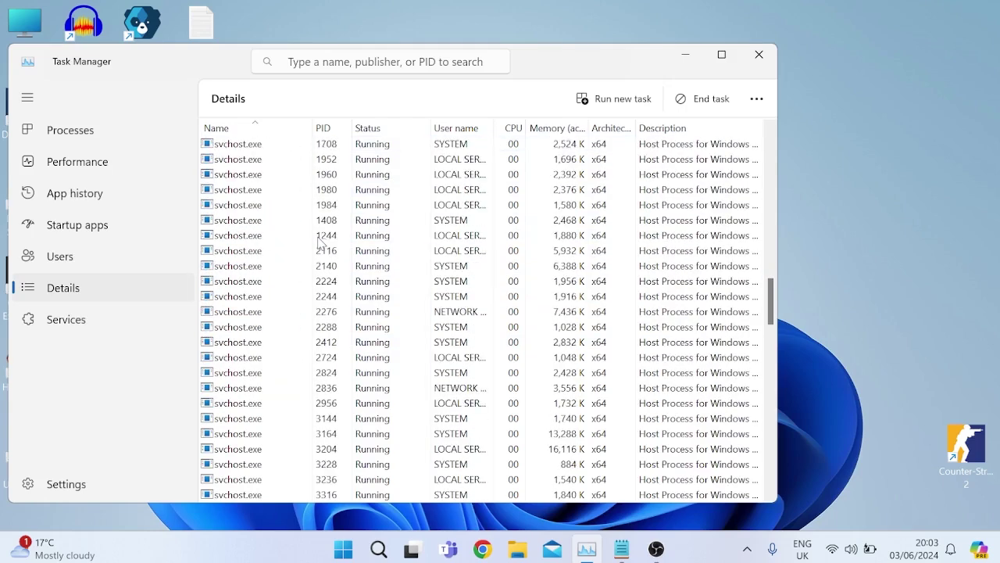
pyautogui.scroll(10, 305, 249)
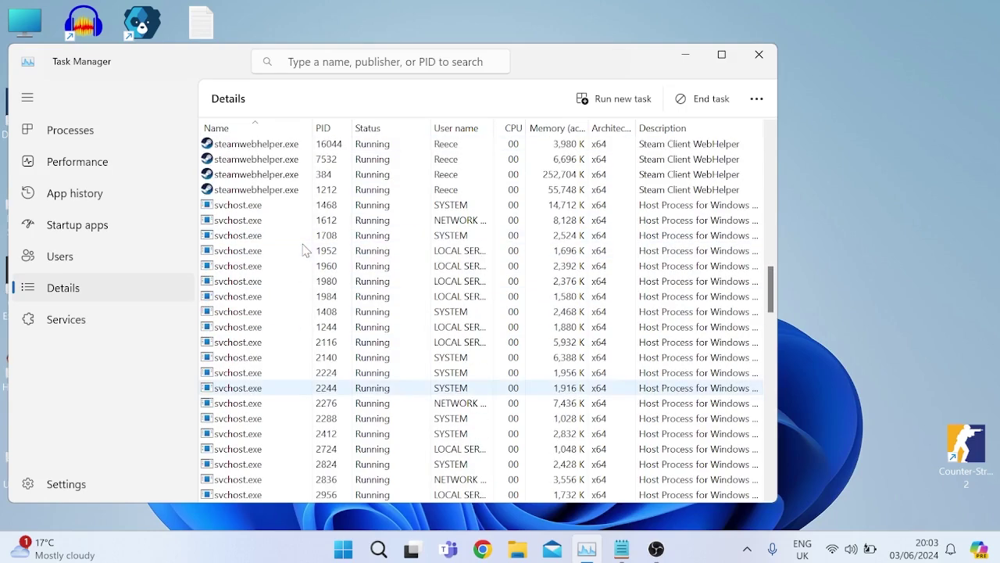
pyautogui.click(377, 63)
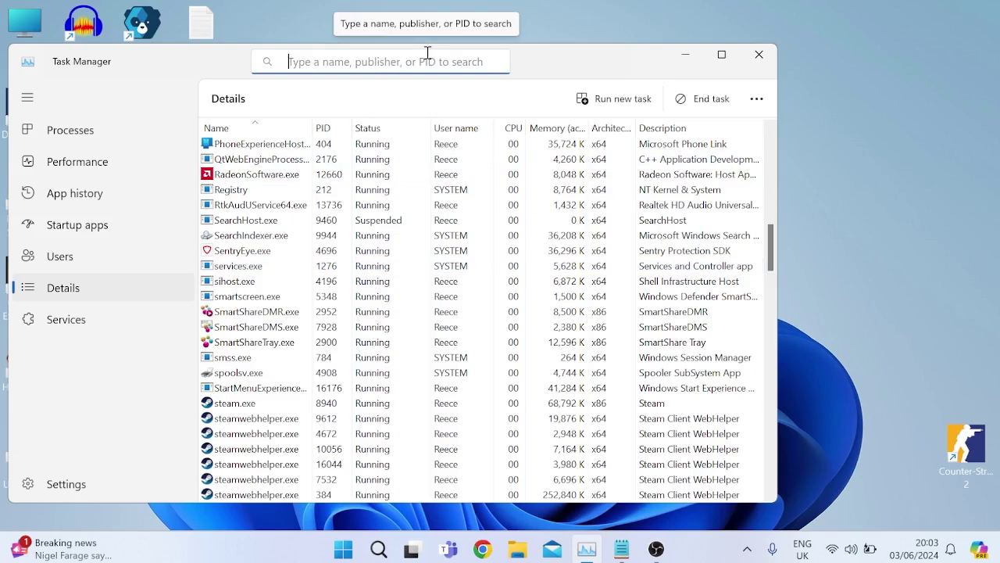
pyautogui.write('search')
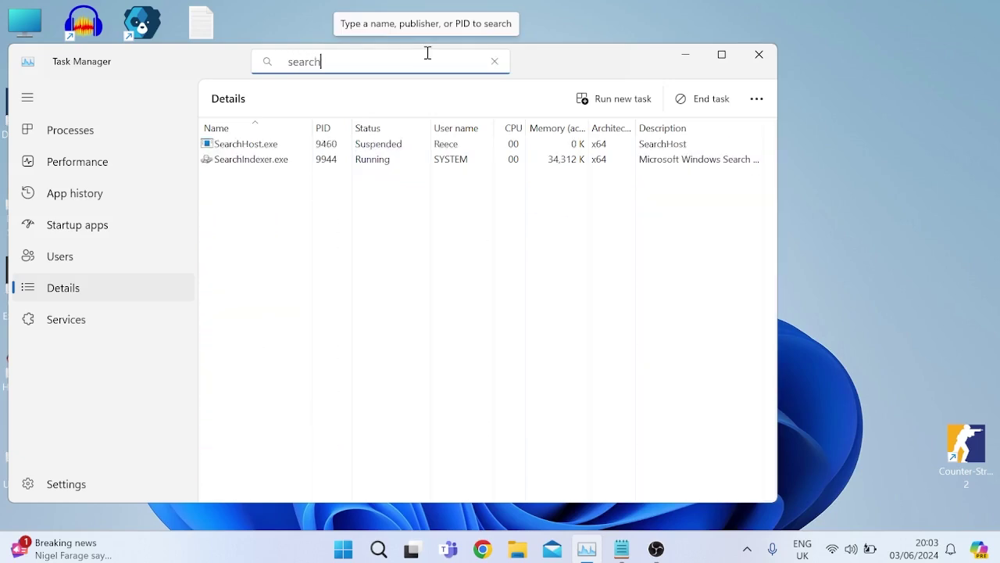
pyautogui.write('h')
pyautogui.rightClick(253, 149)
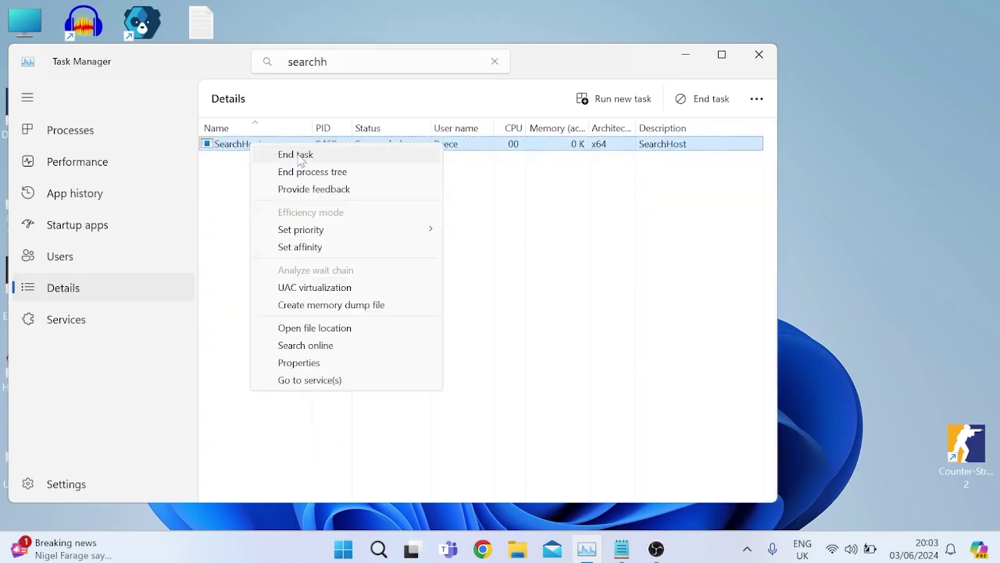
pyautogui.click(303, 157)
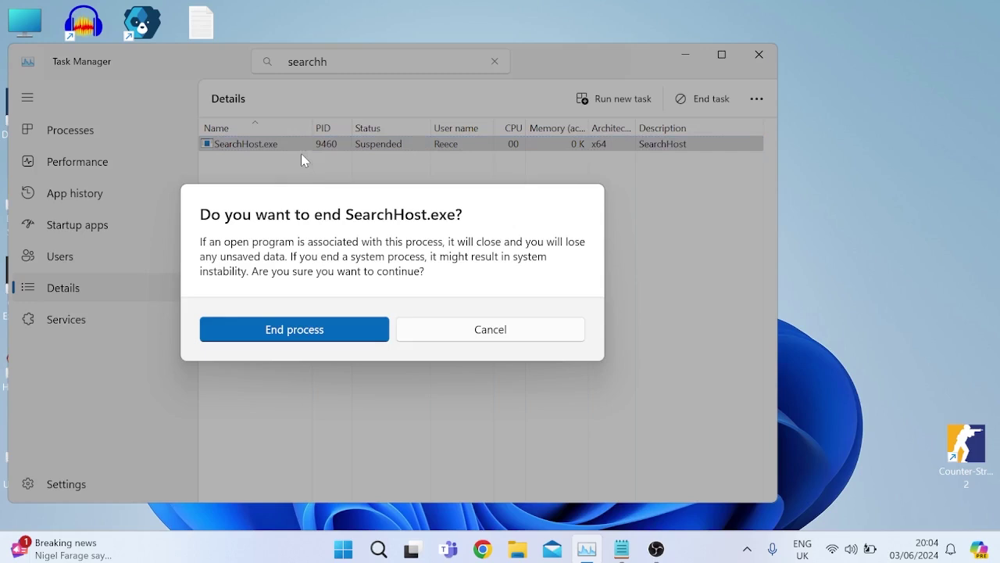
pyautogui.click(319, 330)
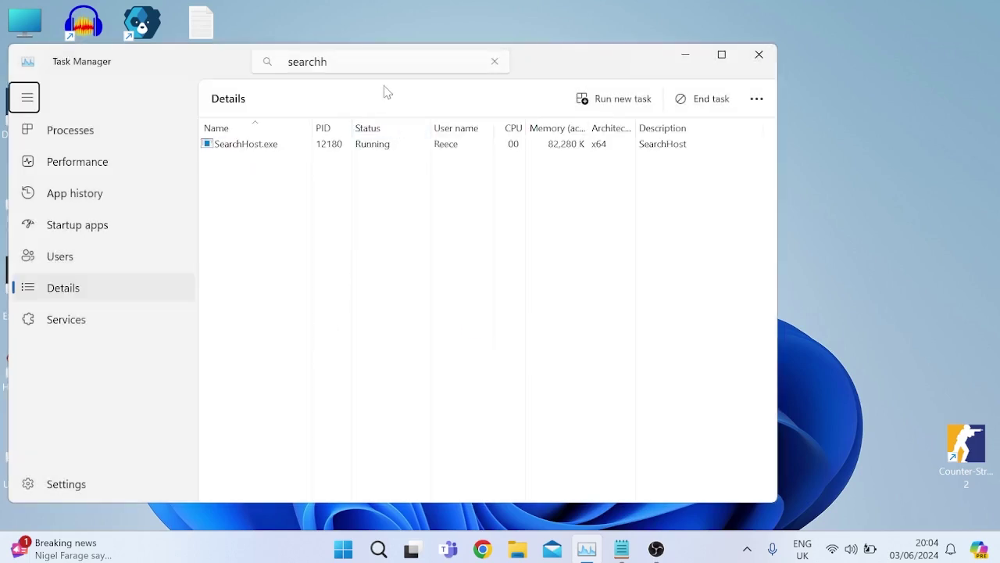
# - Change the process filter to "searchindex" and end the SearchIndexer.exe process
pyautogui.click(346, 61)
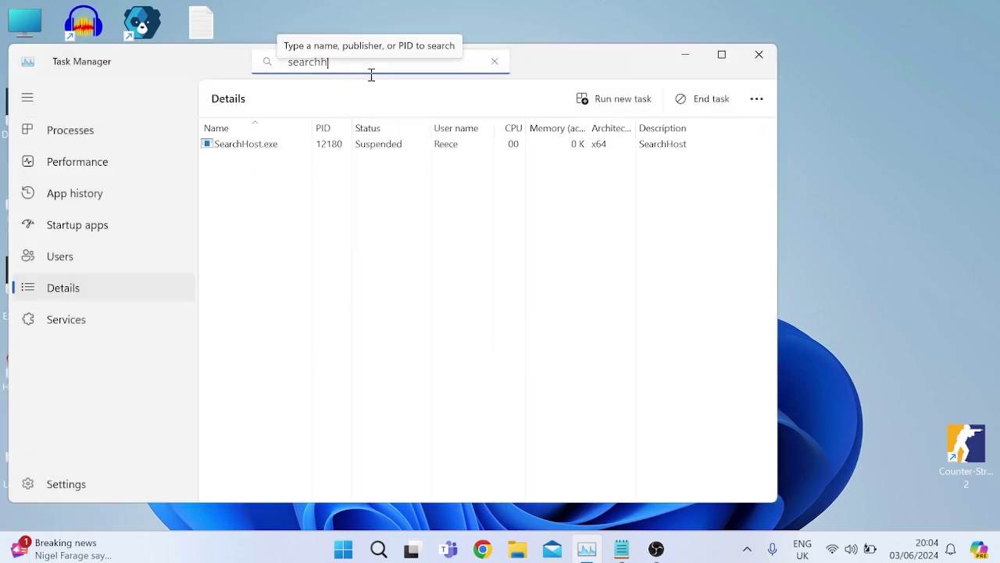
pyautogui.press('BackSpace')
pyautogui.write('index')
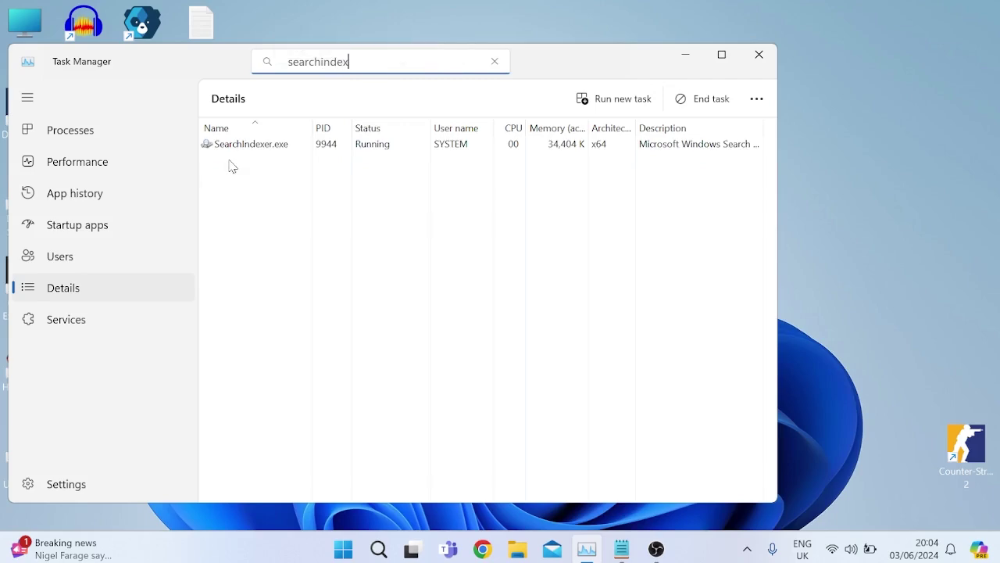
pyautogui.rightClick(230, 146)
pyautogui.click(270, 160)
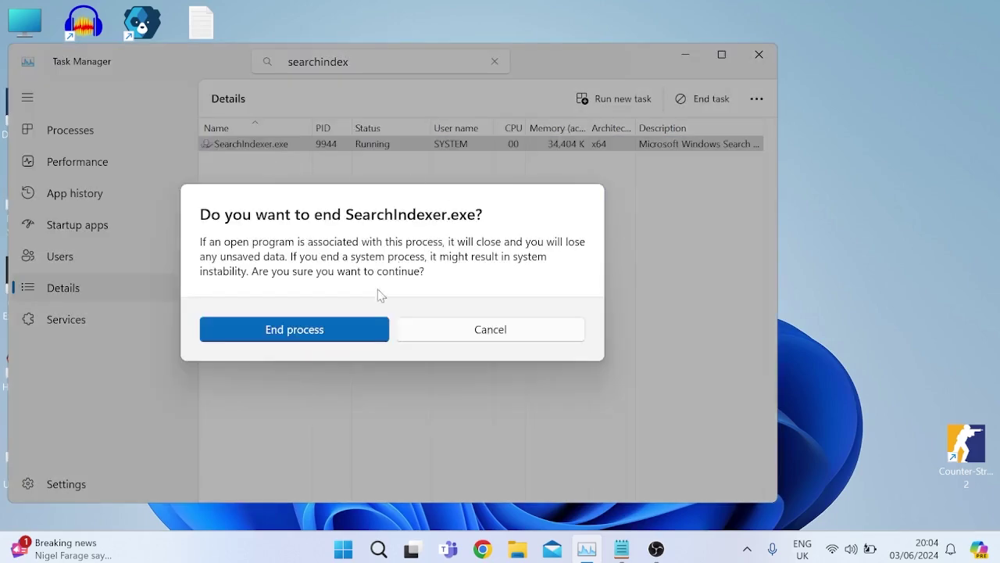
pyautogui.click(331, 335)
# - Replace the process filter with "shellexperie" to look for the shell experience process, and close Task Manager
pyautogui.click(337, 60)
pyautogui.press('BackSpace')
pyautogui.press('BackSpace')
pyautogui.press('BackSpace')
pyautogui.press('BackSpace')
pyautogui.press('BackSpace')
pyautogui.press('BackSpace')
pyautogui.press('BackSpace')
pyautogui.press('BackSpace')
pyautogui.press('BackSpace')
pyautogui.press('BackSpace')
pyautogui.press('BackSpace')
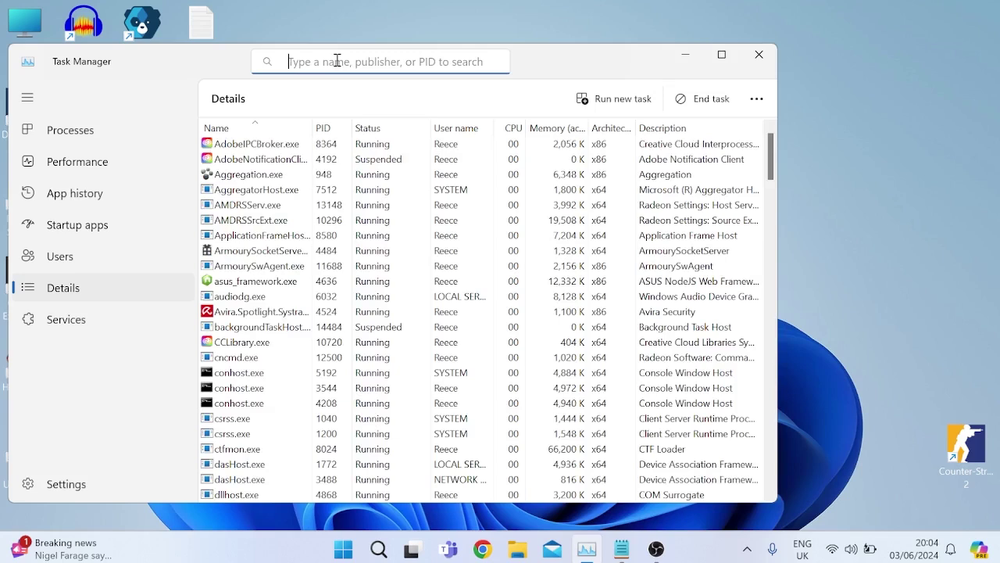
pyautogui.write('shellexperie')
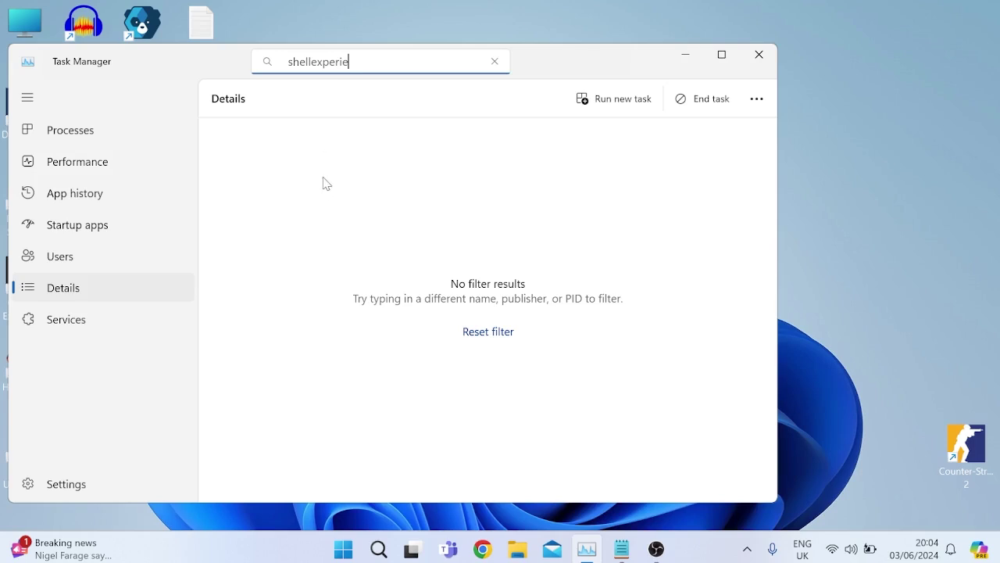
pyautogui.click(760, 56)
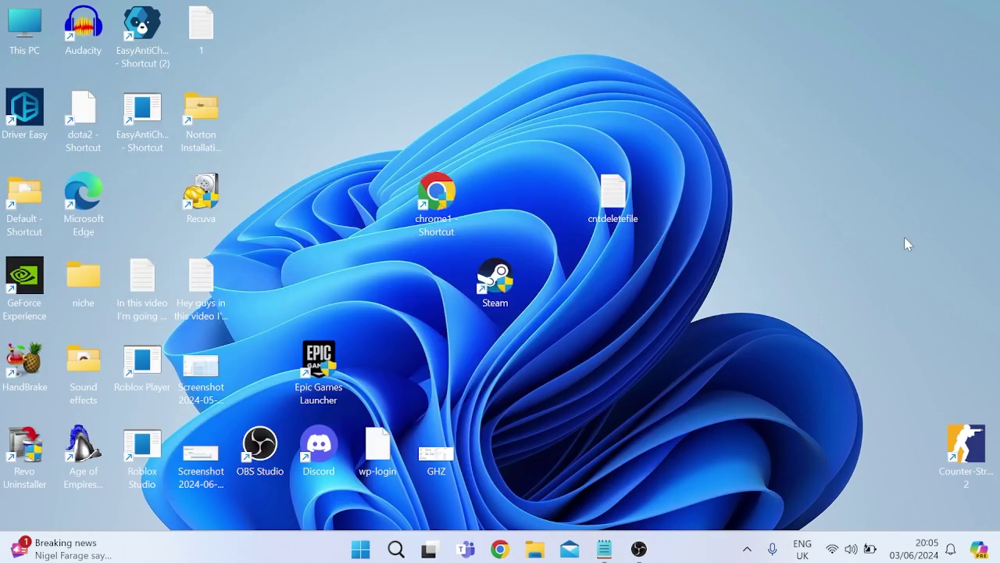
# - Search Windows for "cmd" and open Command Prompt as administrator
pyautogui.press('super')
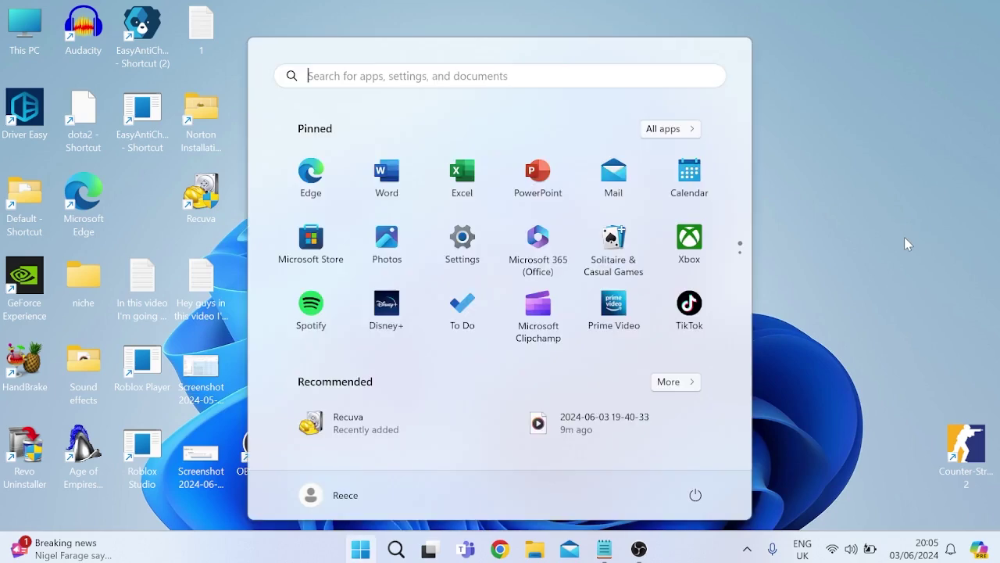
pyautogui.write('cmd')
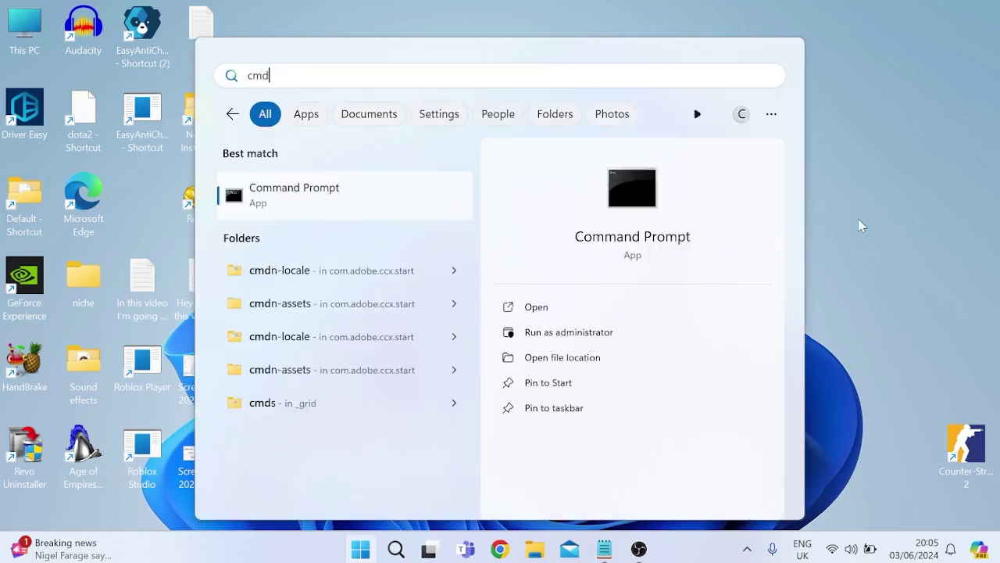
pyautogui.rightClick(297, 197)
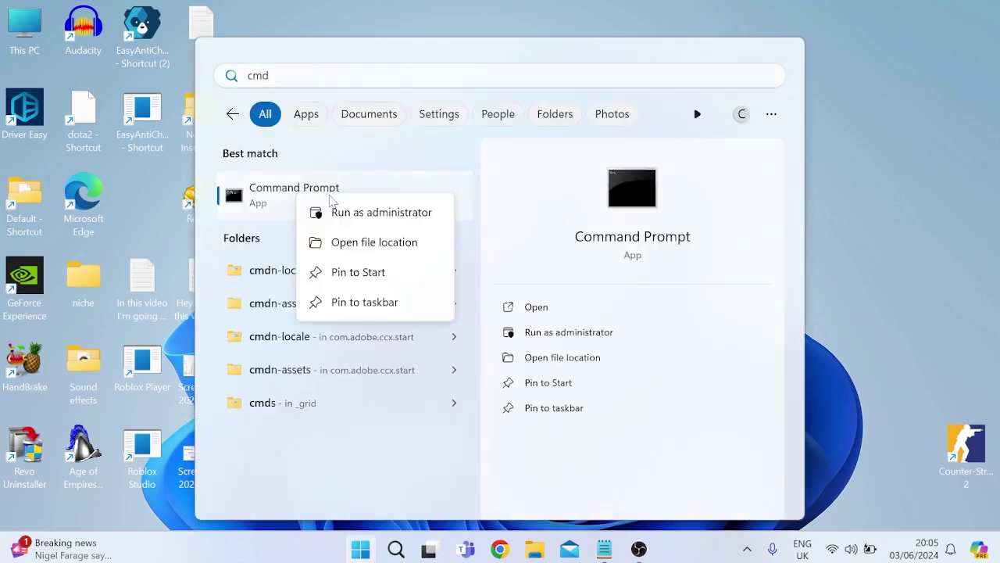
pyautogui.click(372, 219)
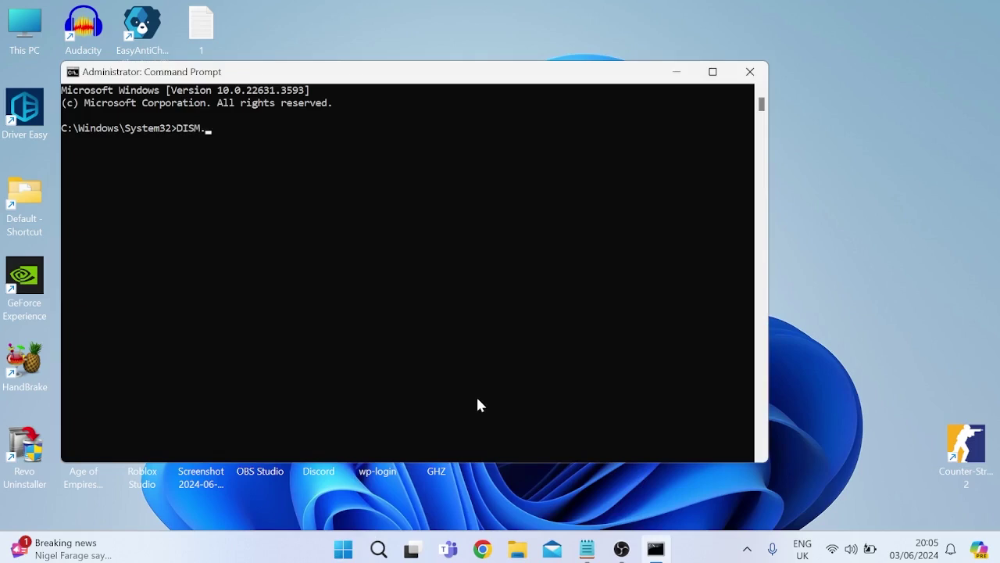
# - Run the system image repair command "DISM.exe /Online /Cleanup-image /Restorehealth"
pyautogui.write('DISM.exe /Online /Cle')
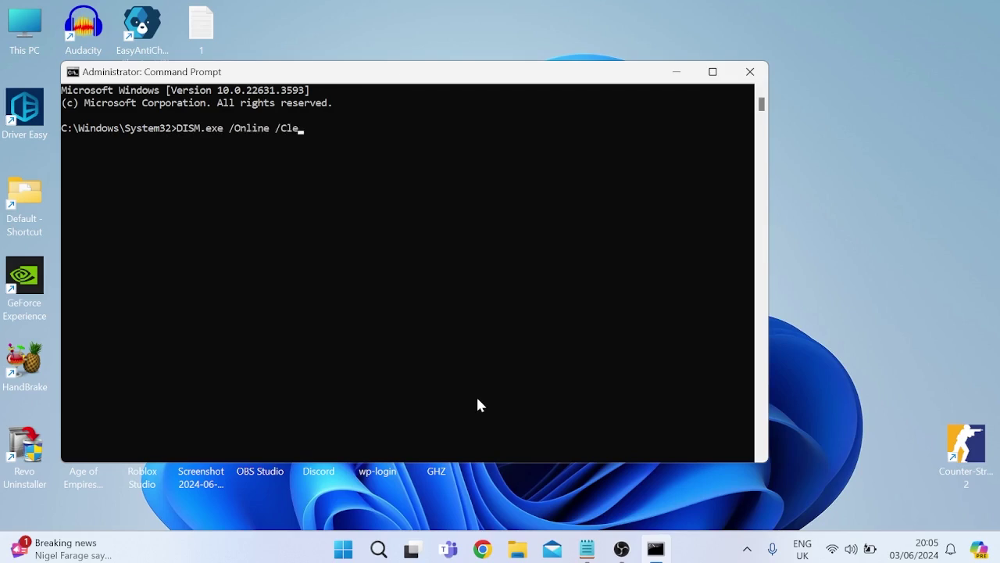
pyautogui.write('anup-kmage ')
pyautogui.write('/Restorehealth')
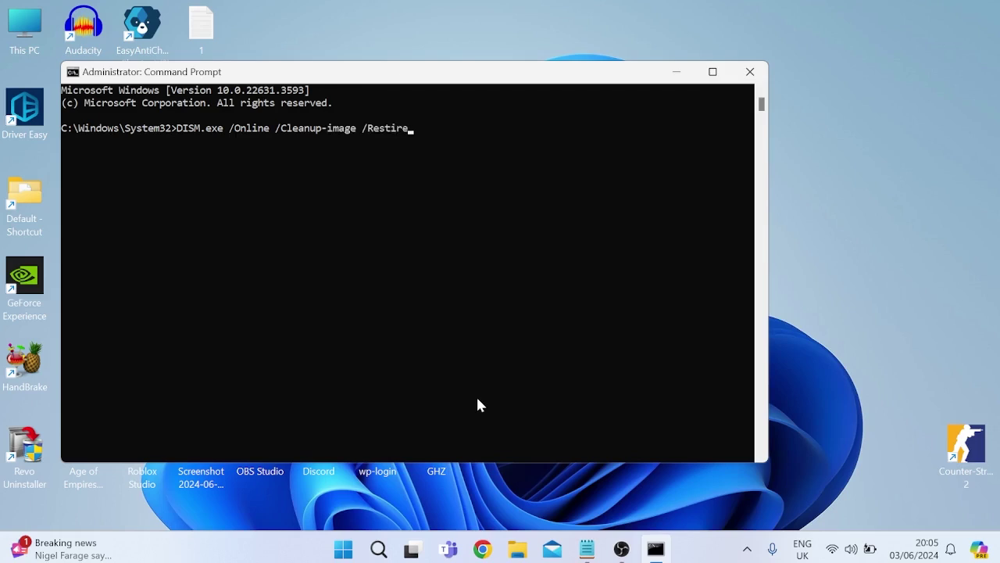
pyautogui.press('Return')
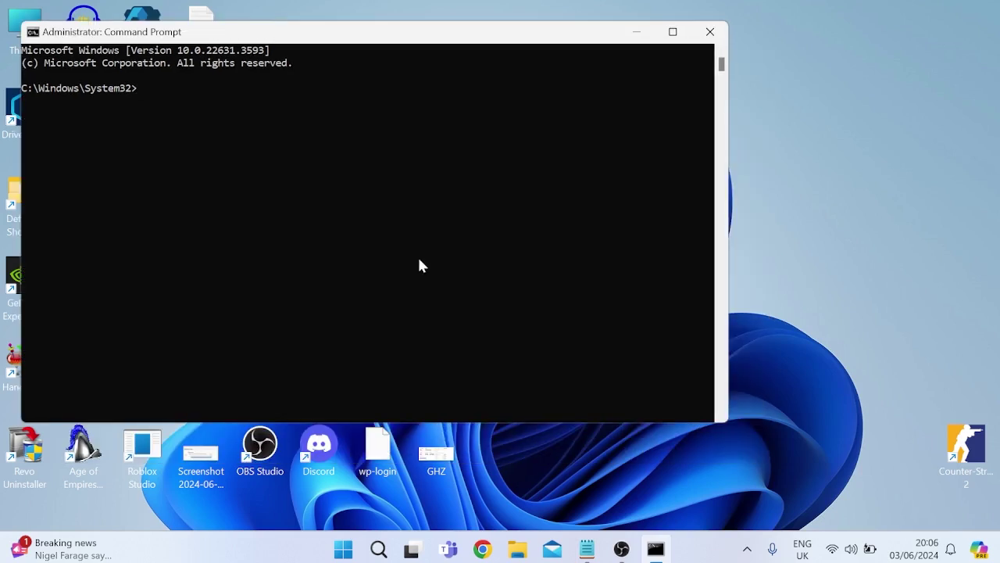
# - Run the system file check command "sfc /scannow" and close the Command Prompt window
pyautogui.write('sfc /scannow')
pyautogui.press('Return')
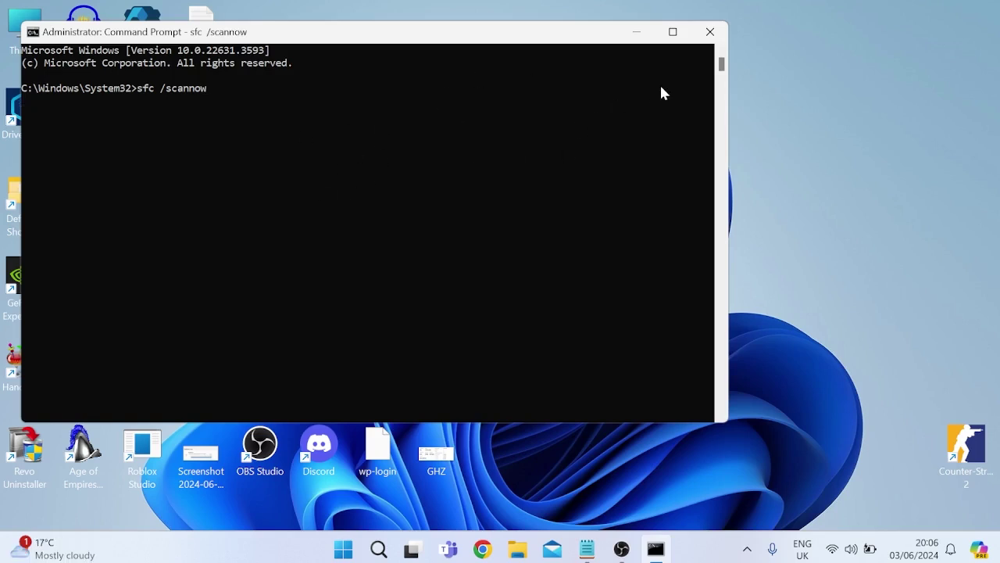
pyautogui.click(711, 33)
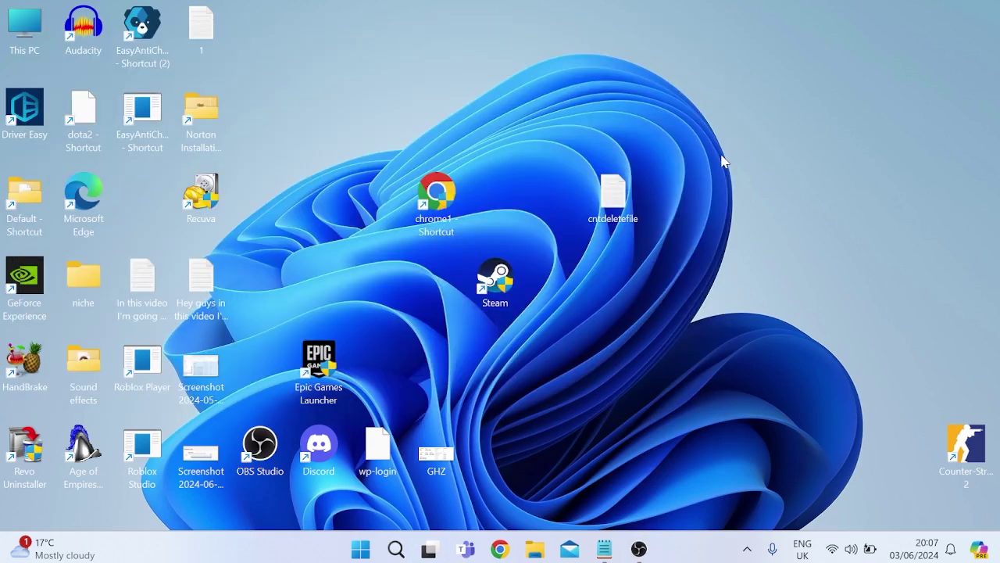
# - Search Windows for "reggedit" and open Registry Editor
pyautogui.press('super')
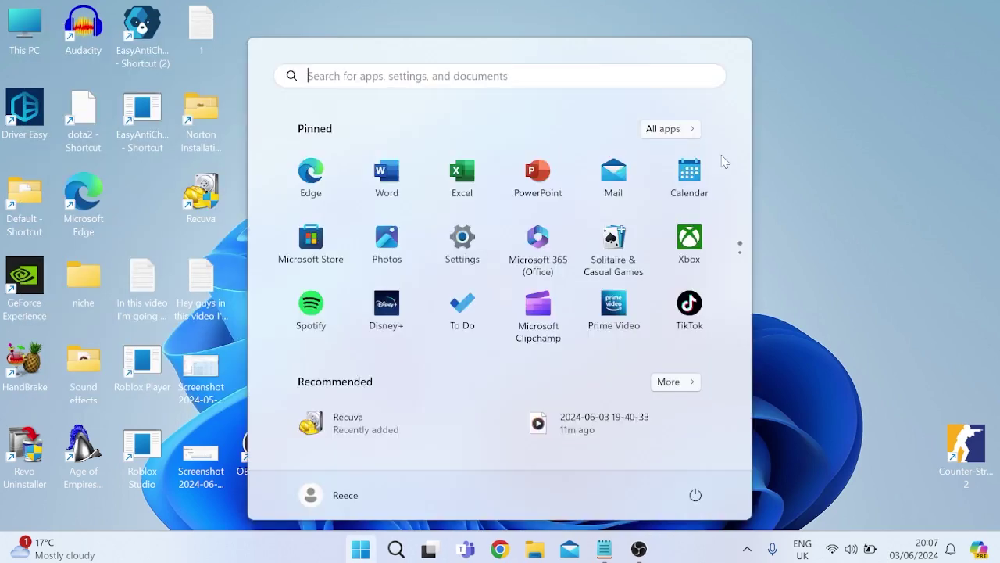
pyautogui.write('reggedit')
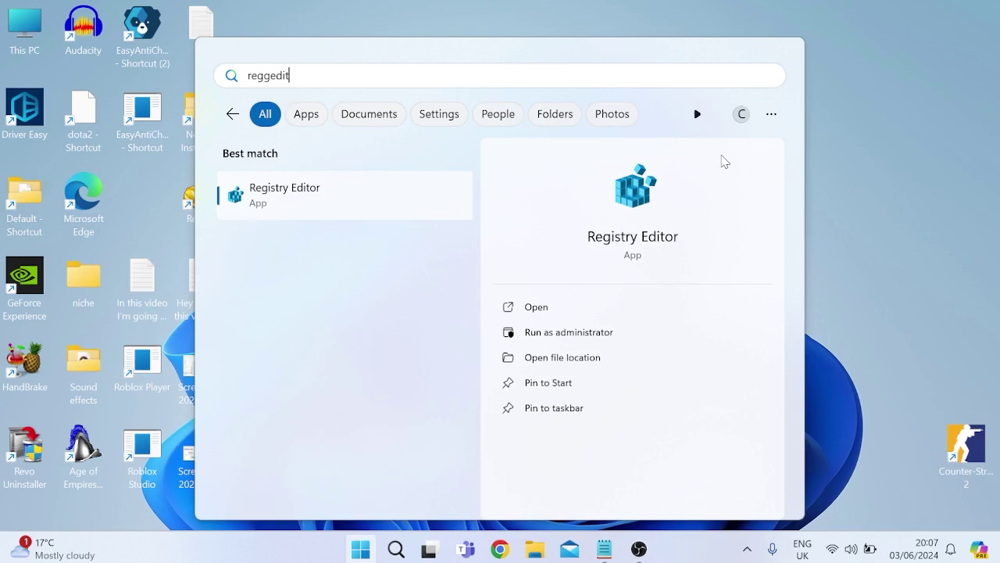
pyautogui.click(332, 205)
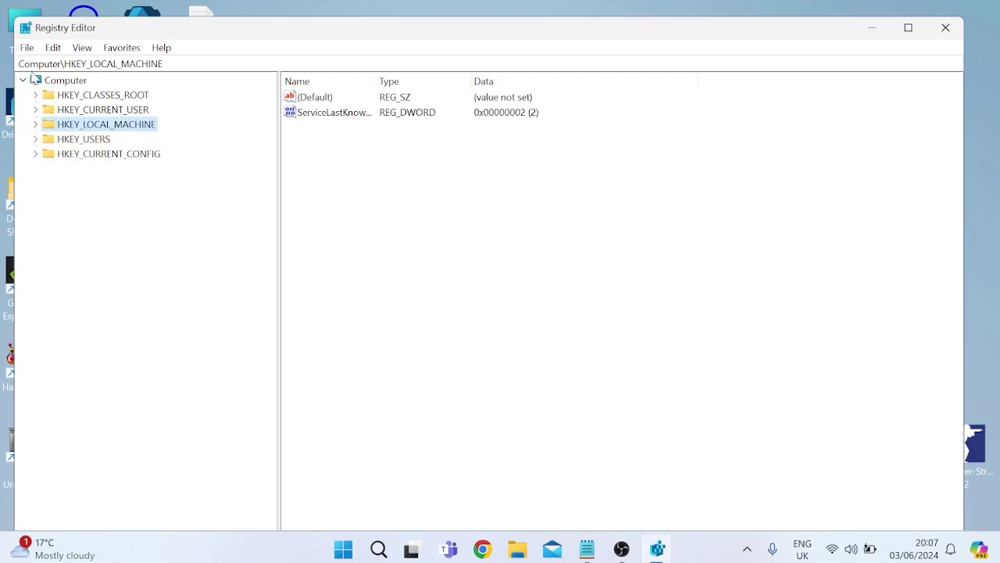
# - Export the selected HKEY_LOCAL_MACHINE branch to the Documents folder as a registration file named "backup"
pyautogui.click(27, 48)
pyautogui.click(52, 84)
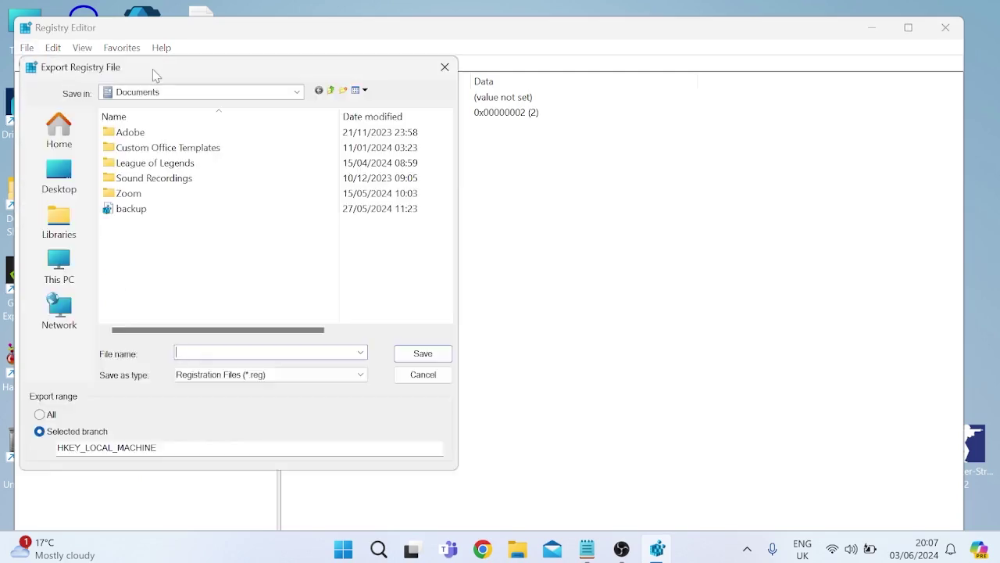
pyautogui.write('backup')
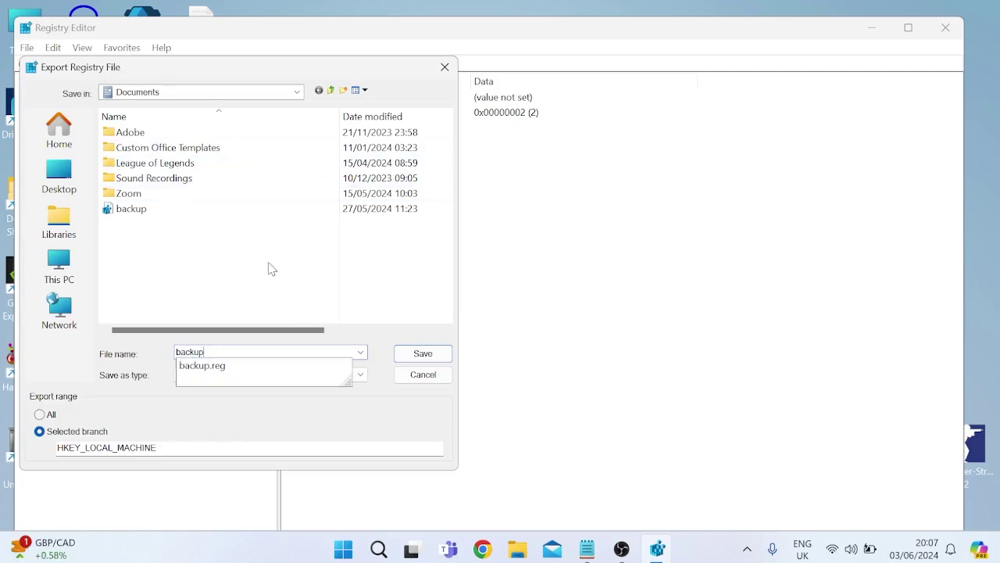
pyautogui.click(414, 356)
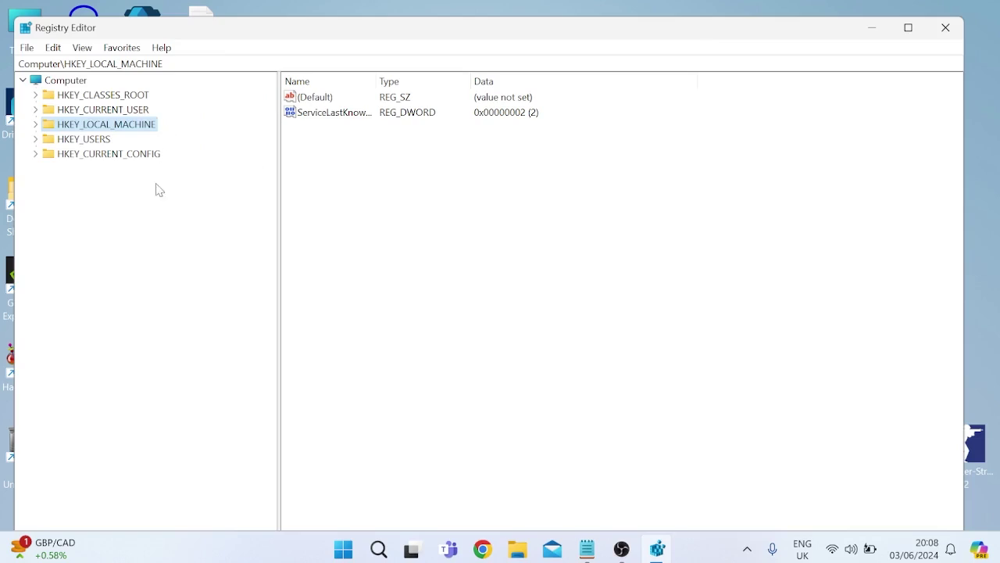
# - Navigate the registry tree to HKEY_CURRENT_USER\Software\Microsoft\Windows\CurrentVersion\Explorer\Advanced and open the Advanced key
pyautogui.click(36, 110)
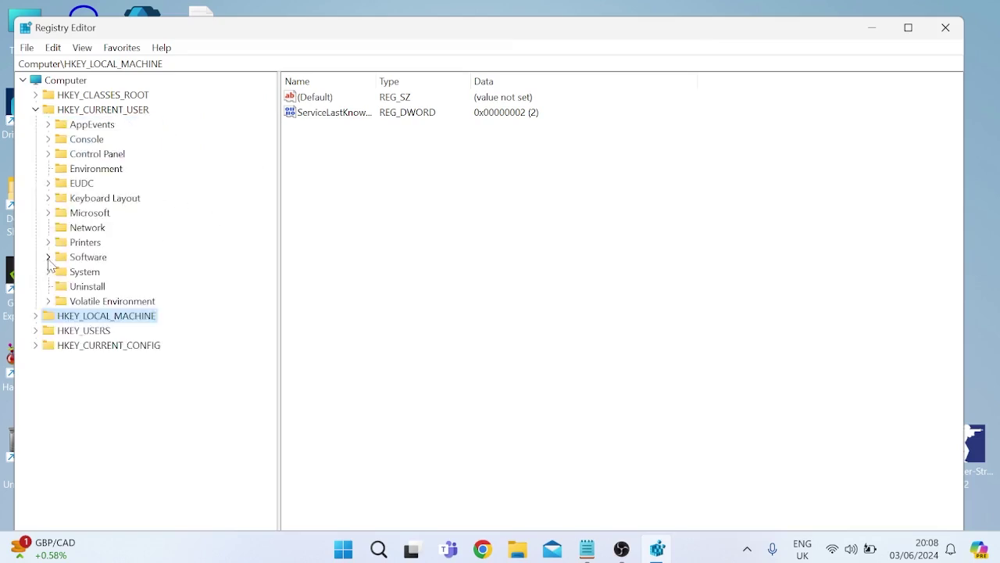
pyautogui.click(48, 258)
pyautogui.scroll(-4, 94, 312)
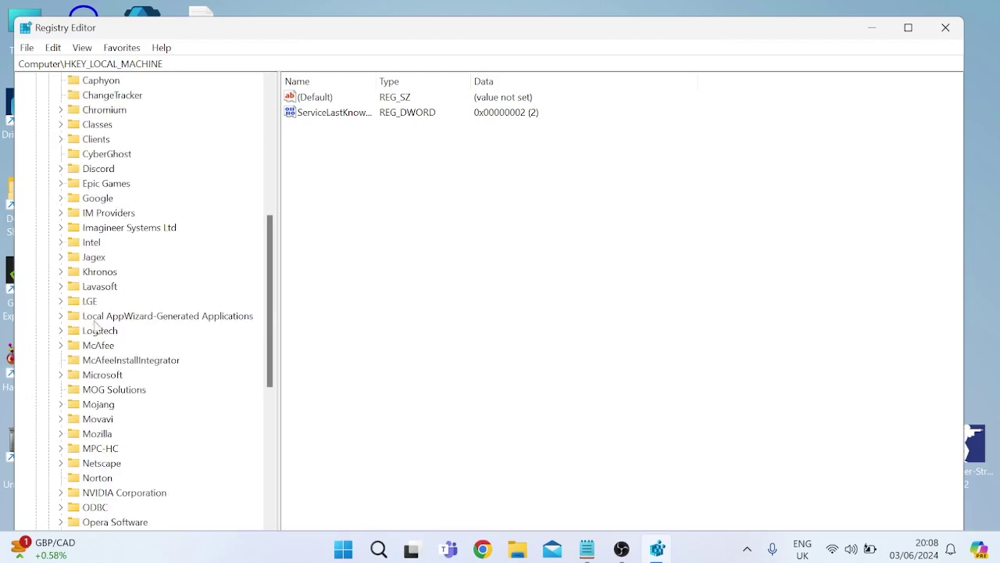
pyautogui.click(61, 375)
pyautogui.scroll(-13, 140, 260)
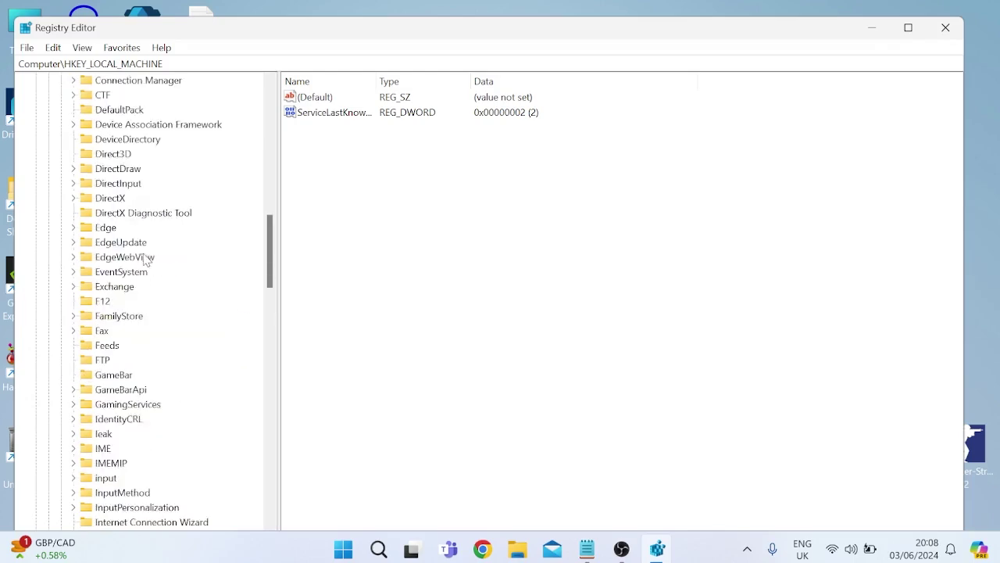
pyautogui.scroll(-16, 144, 260)
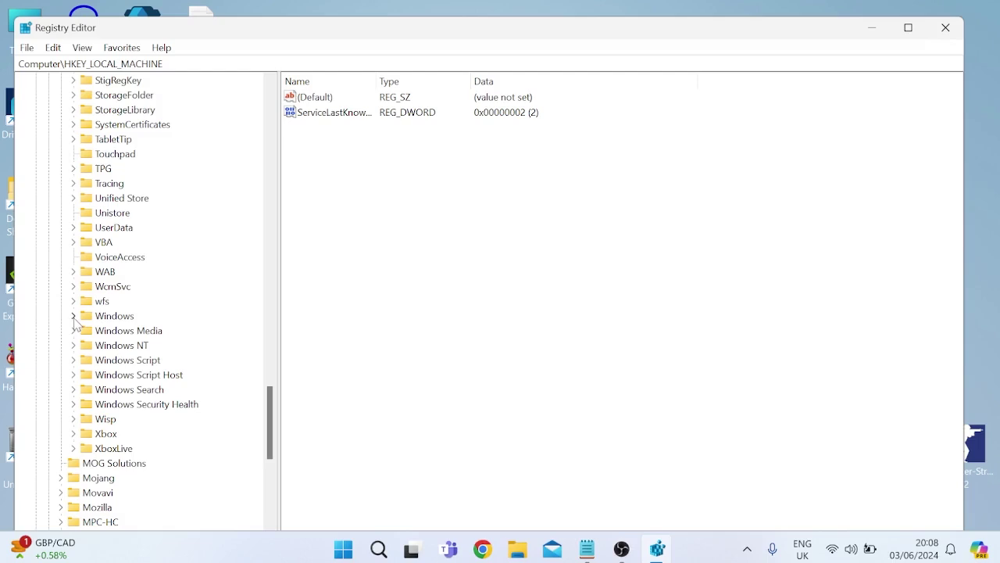
pyautogui.click(73, 317)
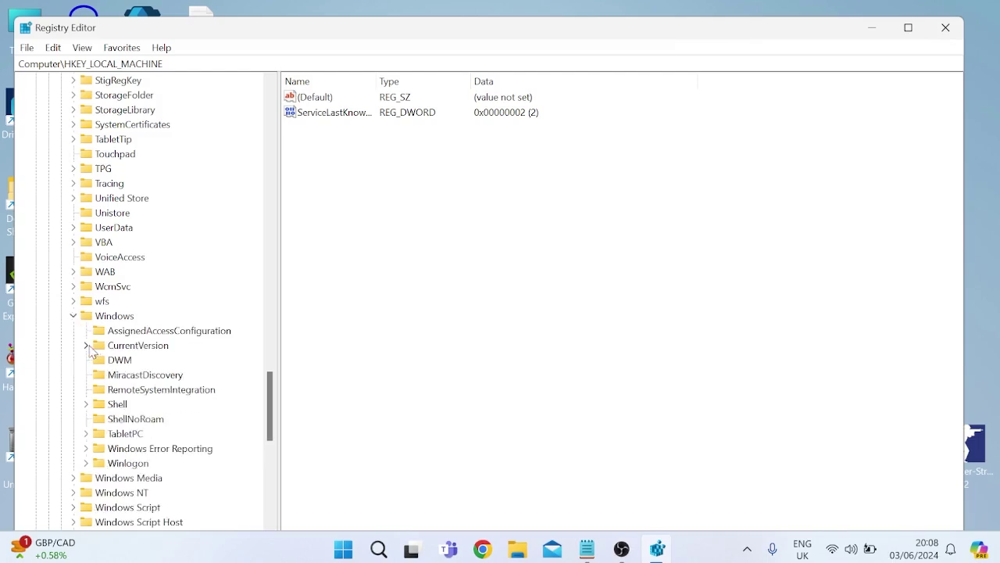
pyautogui.click(86, 346)
pyautogui.scroll(-6, 208, 286)
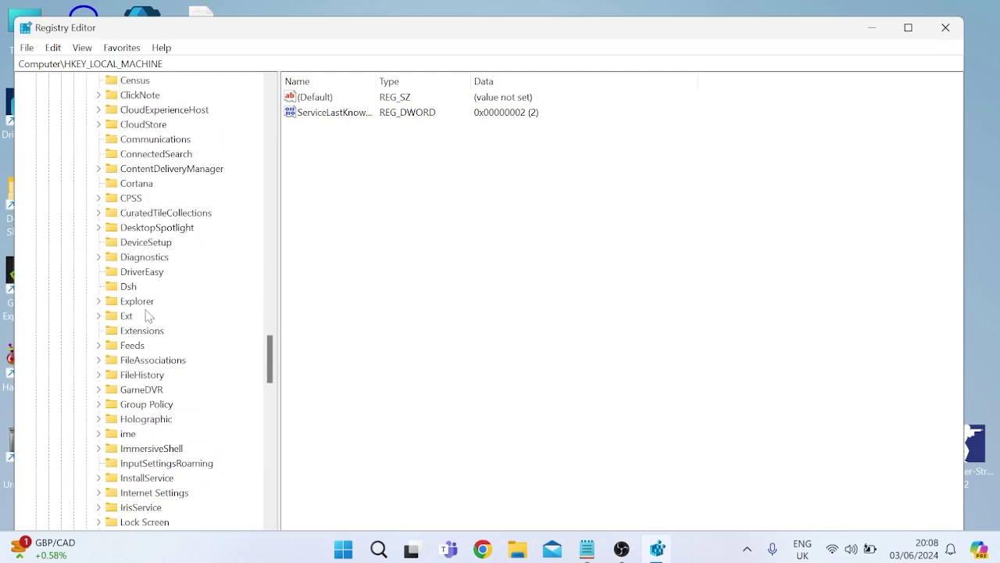
pyautogui.click(100, 302)
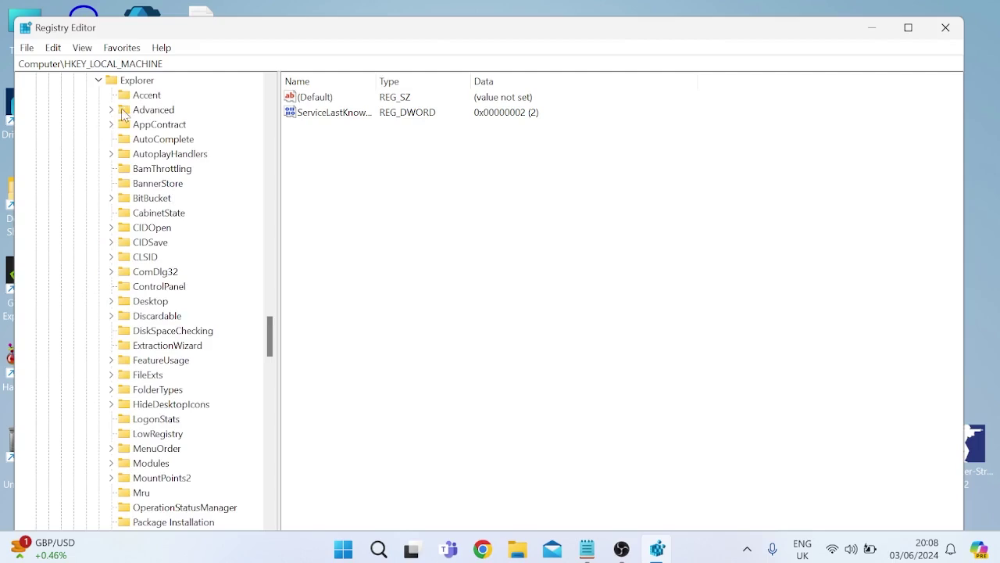
pyautogui.click(156, 116)
pyautogui.doubleClick(157, 116)
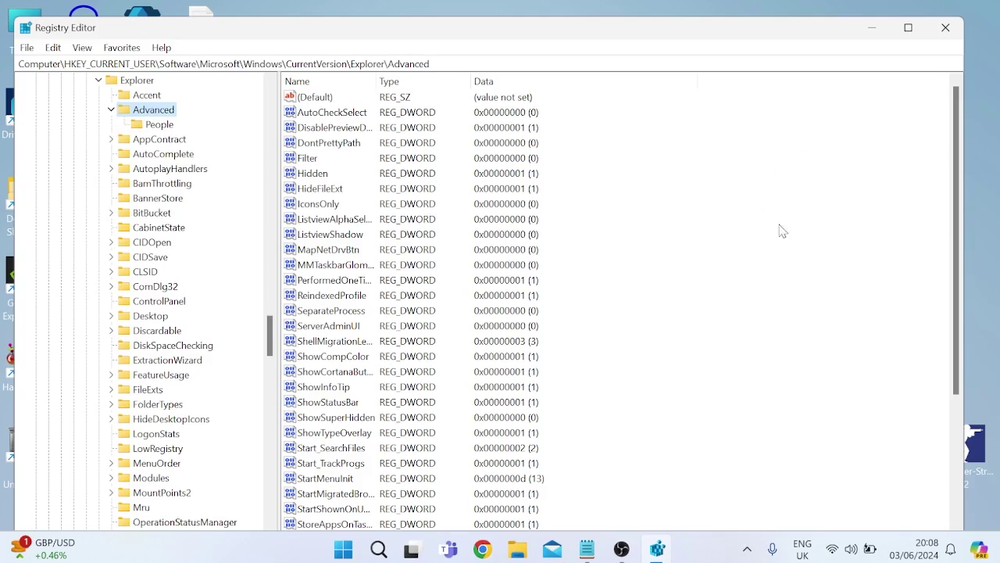
# - Create a DWORD (32-bit) value named "EnableXamlStartMenu" in the Advanced key
pyautogui.rightClick(830, 153)
pyautogui.moveTo(854, 164)
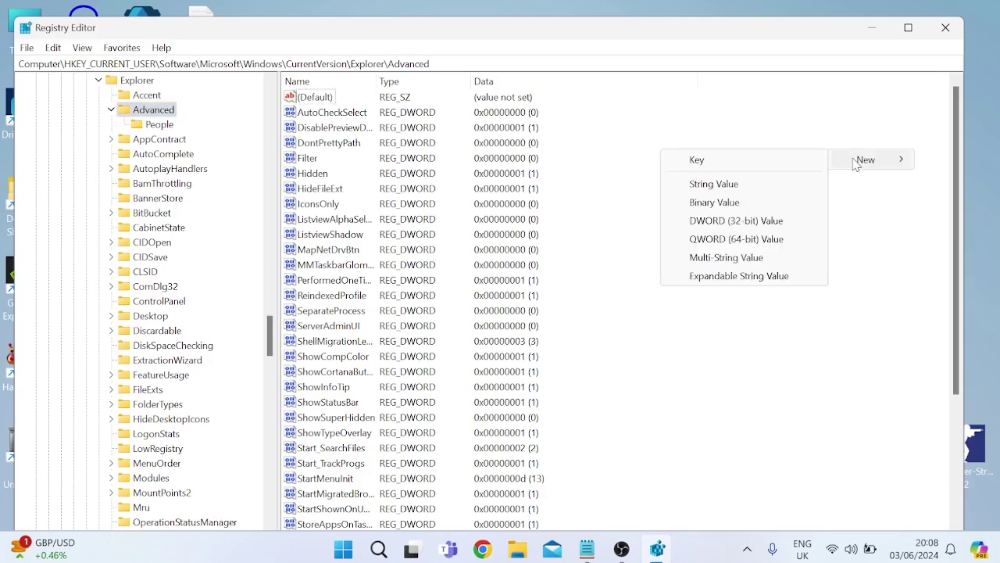
pyautogui.click(760, 222)
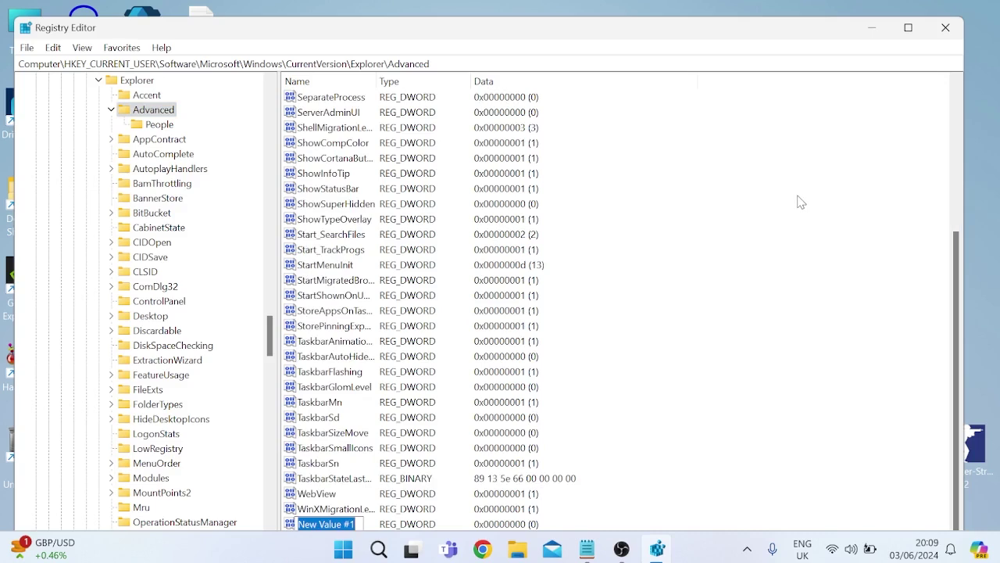
pyautogui.write('EnableXaml')
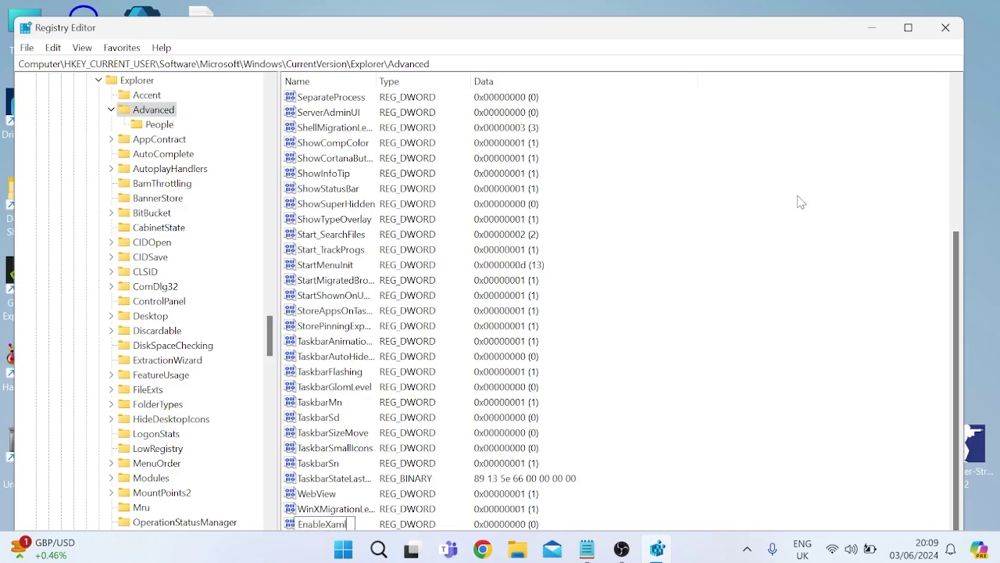
pyautogui.write('StartMenu')
pyautogui.press('Return')
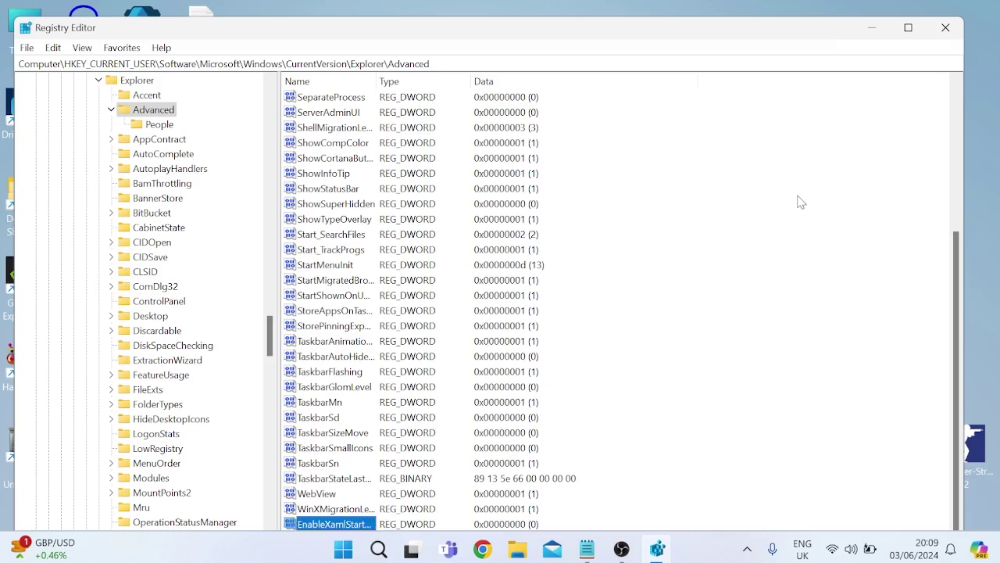
# - Open EnableXamlStartMenu for editing, accept hexadecimal value data 0, and close Registry Editor
pyautogui.click(340, 526)
pyautogui.click(340, 526)
pyautogui.doubleClick(340, 526)
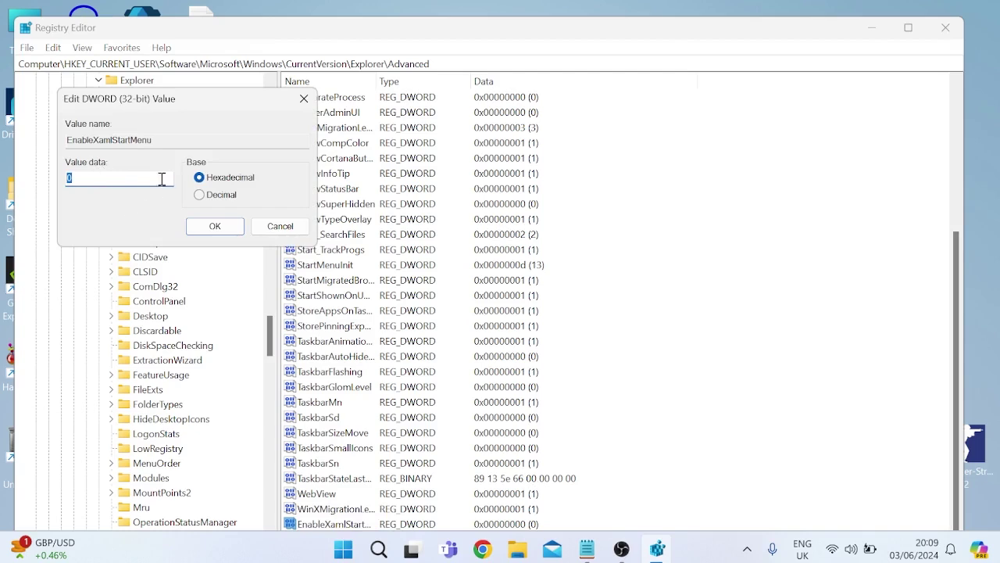
pyautogui.click(214, 226)
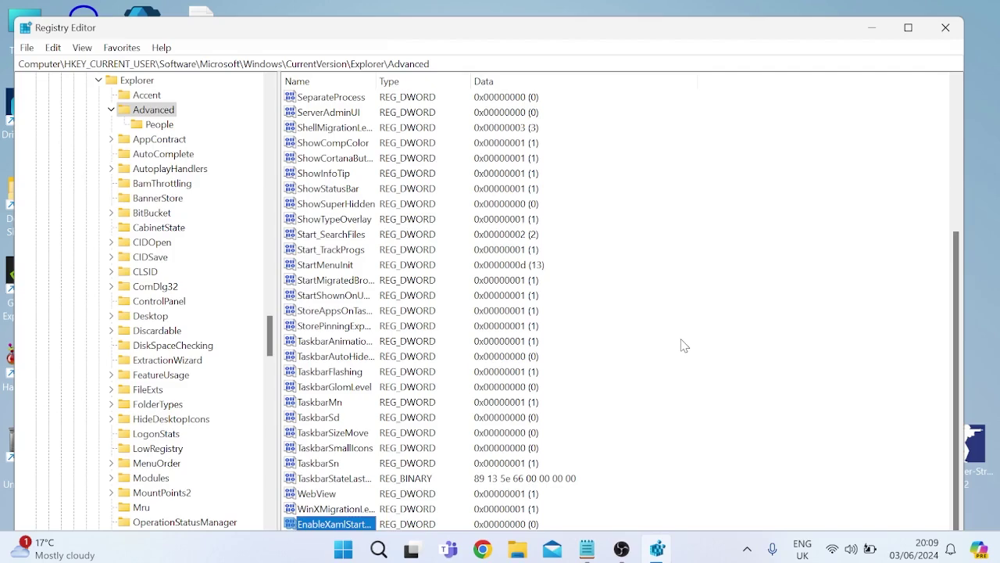
pyautogui.hotkey('alt', 'F4')
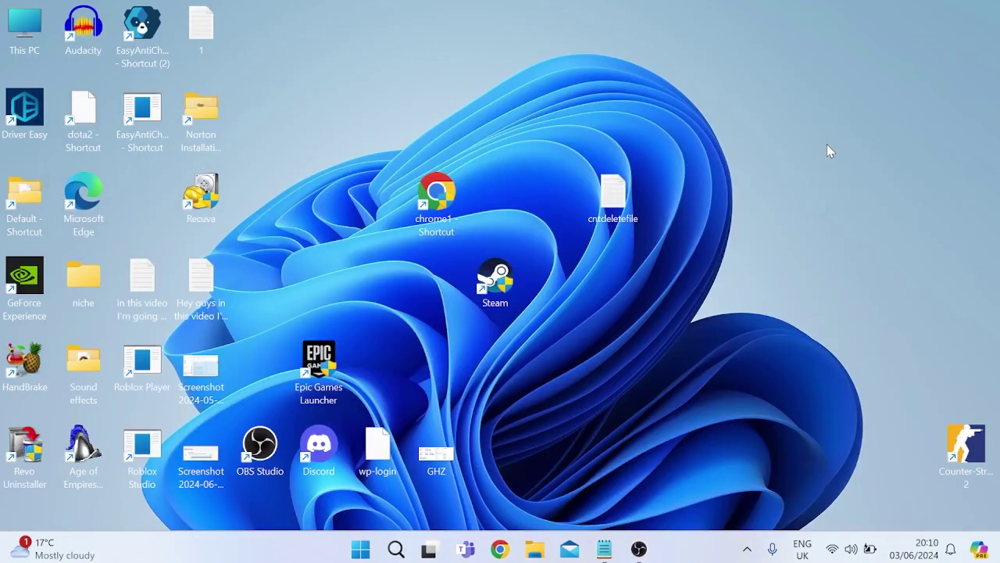
# - Search Windows for "settings", open the Taskbar page under Personalization, and expand Taskbar behaviors
pyautogui.press('super')
pyautogui.write('settings')
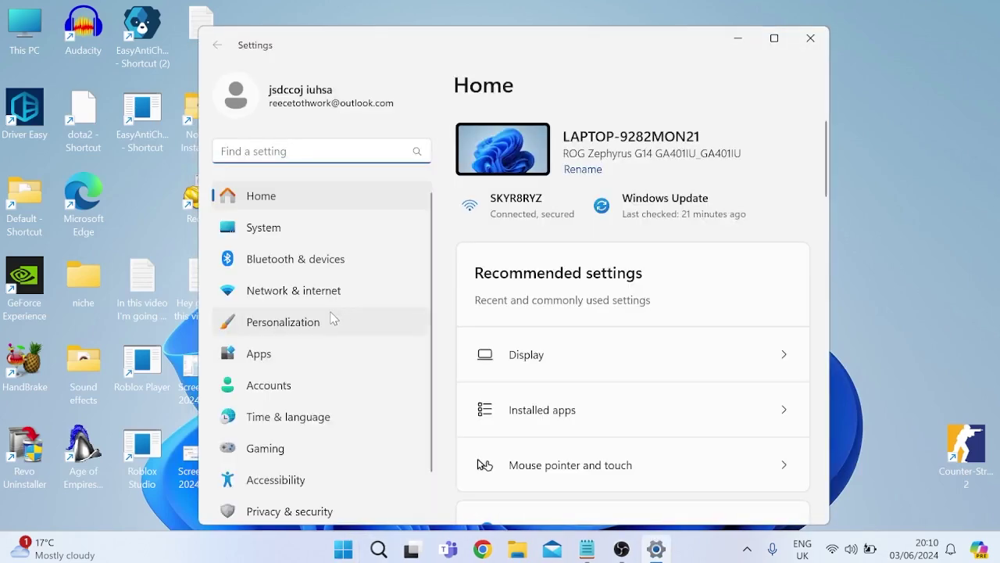
pyautogui.click(332, 318)
pyautogui.scroll(-5, 576, 274)
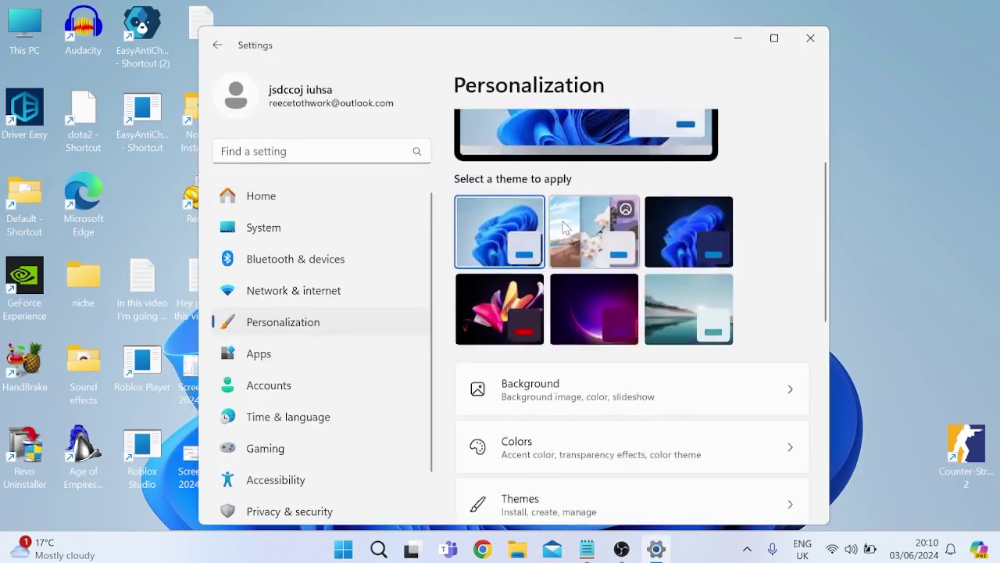
pyautogui.click(537, 418)
pyautogui.scroll(-4, 508, 364)
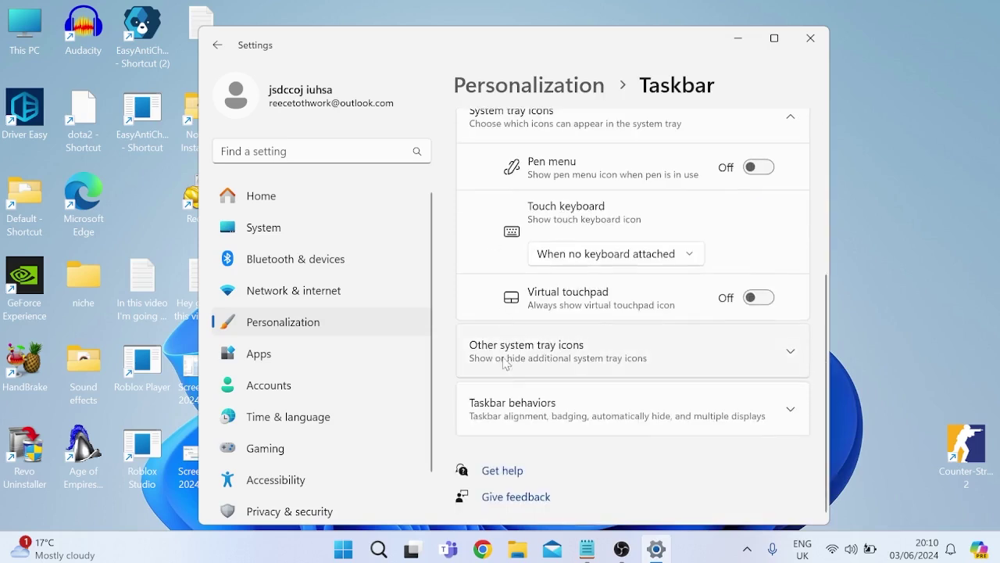
pyautogui.click(518, 409)
# - Examine the taskbar behavior options, from alignment and automatic hiding to combining taskbar buttons, and close Settings
pyautogui.scroll(-3, 473, 273)
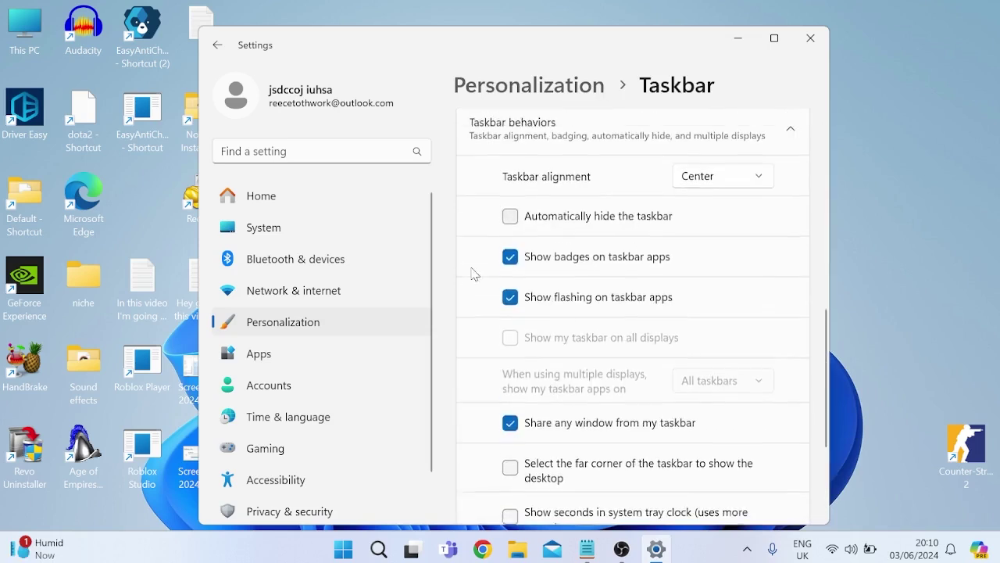
pyautogui.scroll(1, 529, 224)
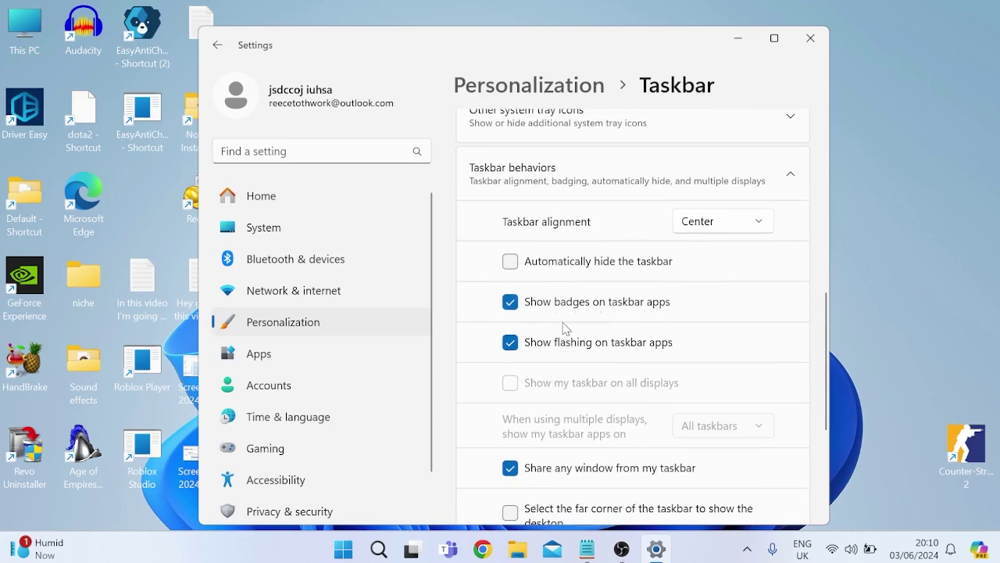
pyautogui.scroll(-1, 559, 348)
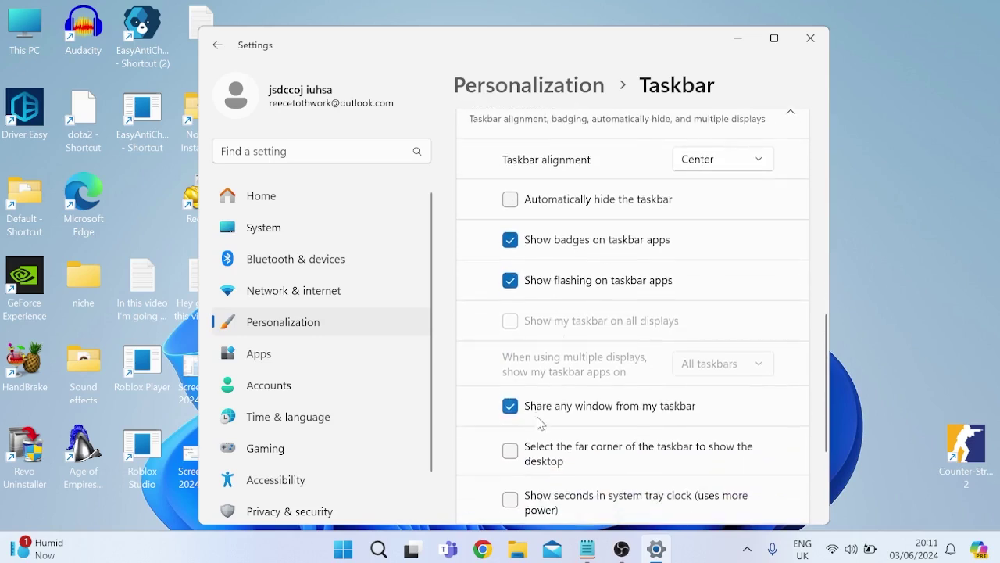
pyautogui.scroll(-1, 646, 414)
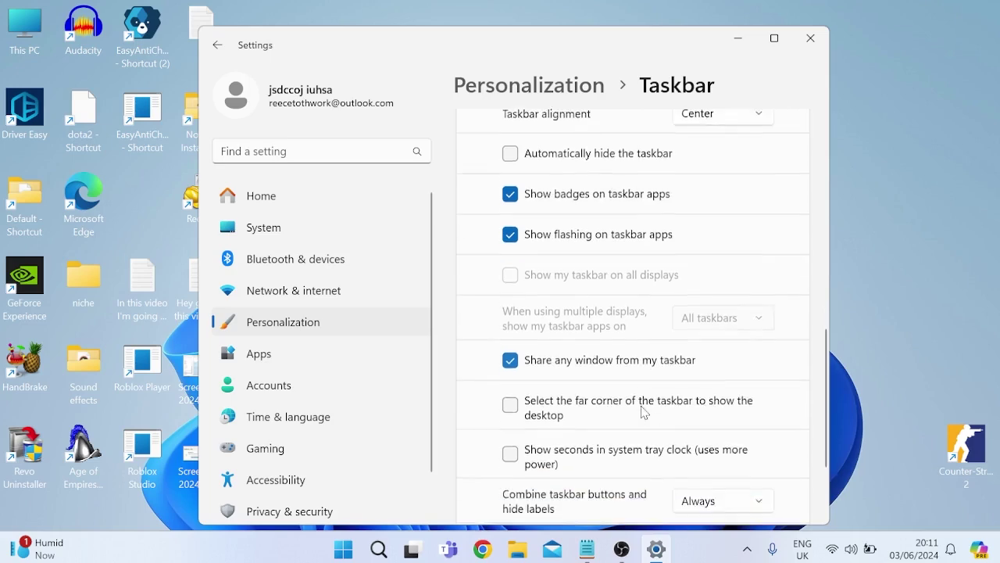
pyautogui.click(810, 37)
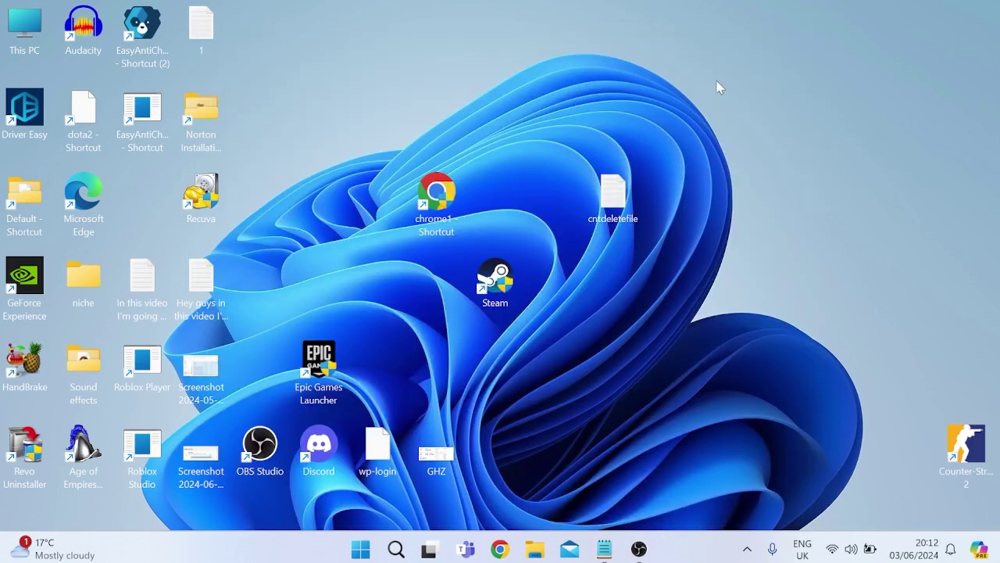
# - Search Windows for "powershe" and run Windows PowerShell as administrator
pyautogui.press('super')
pyautogui.write('powershe')
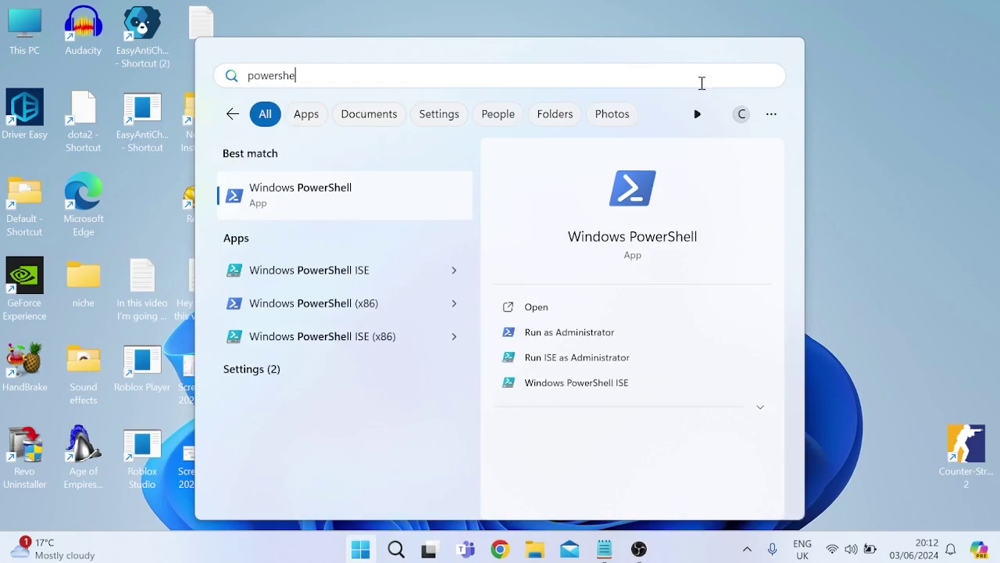
pyautogui.rightClick(293, 194)
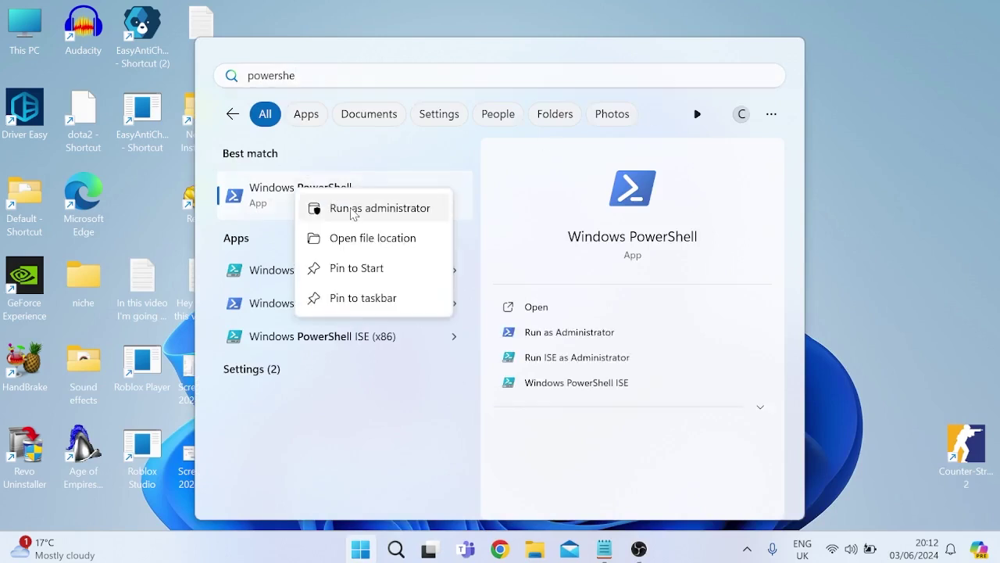
pyautogui.click(353, 209)
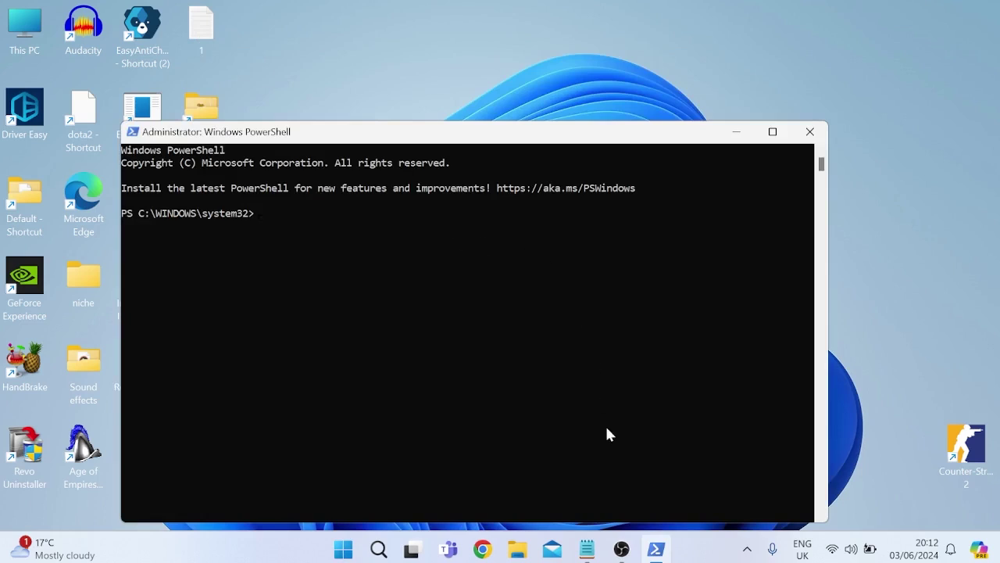
# - Switch to Notepad and copy the selected Get-AppxPackage -AllUsers command that re-registers apps with Add-AppxPackage -DisableDevelopmentMode -Register
pyautogui.click(587, 550)
pyautogui.rightClick(296, 219)
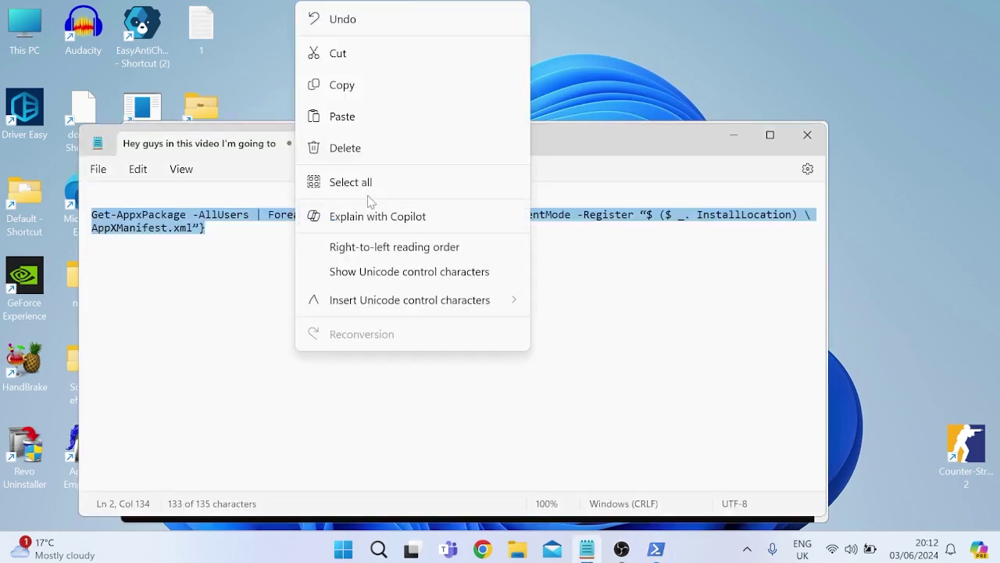
pyautogui.click(360, 87)
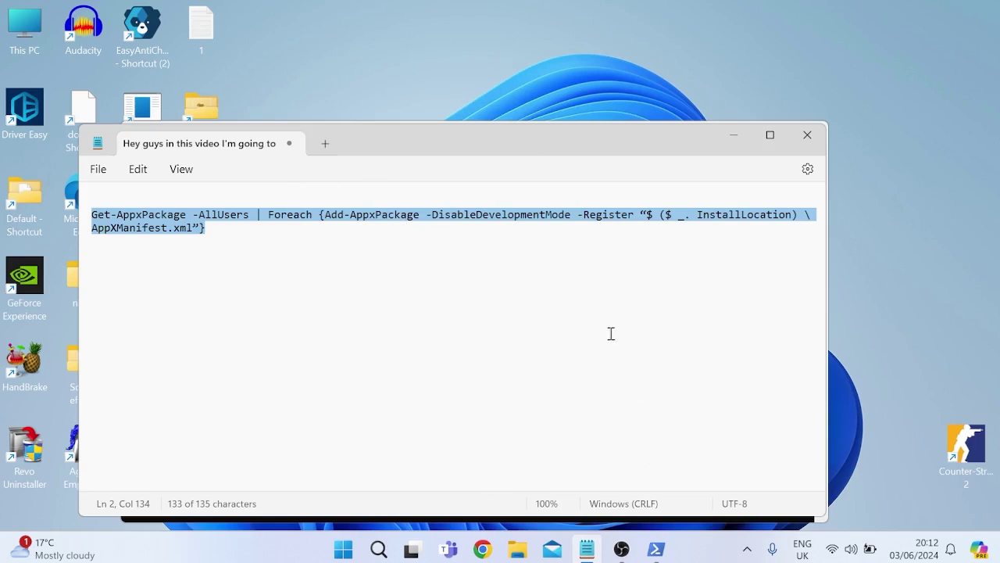
# - Switch to Windows PowerShell and run the copied Get-AppxPackage command, closing PowerShell and minimizing Notepad when it finishes
pyautogui.click(656, 550)
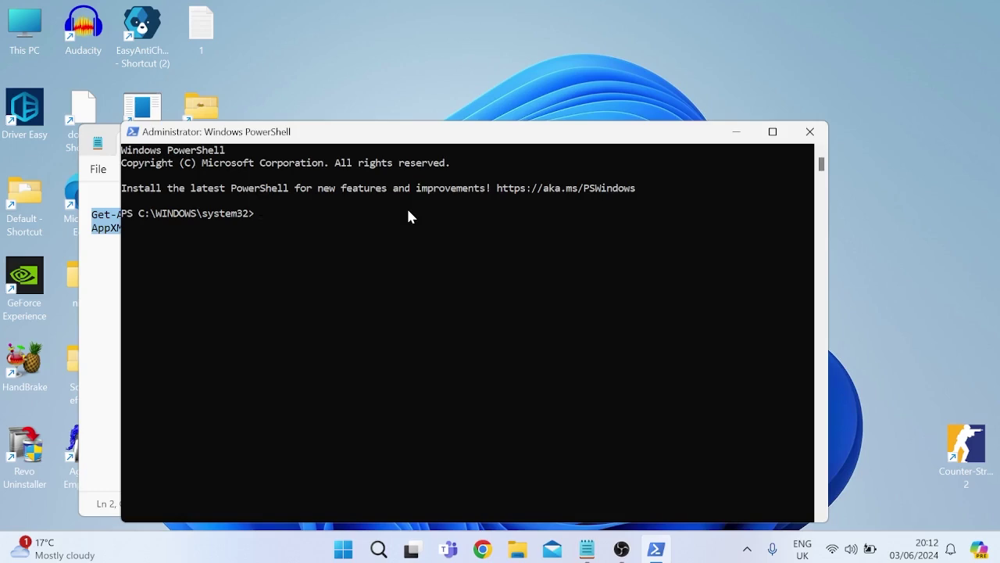
pyautogui.hotkey('ctrl', 'v')
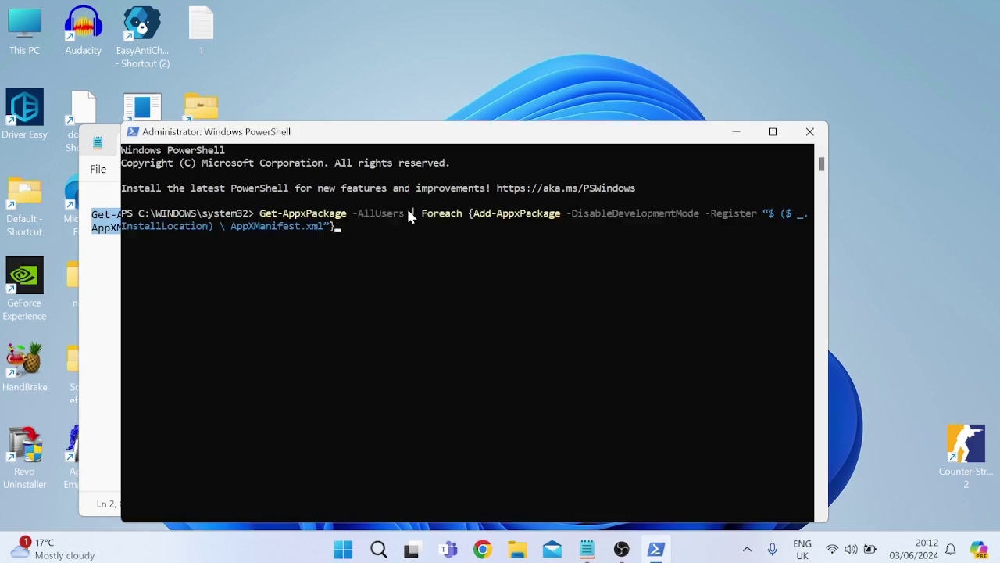
pyautogui.press('Return')
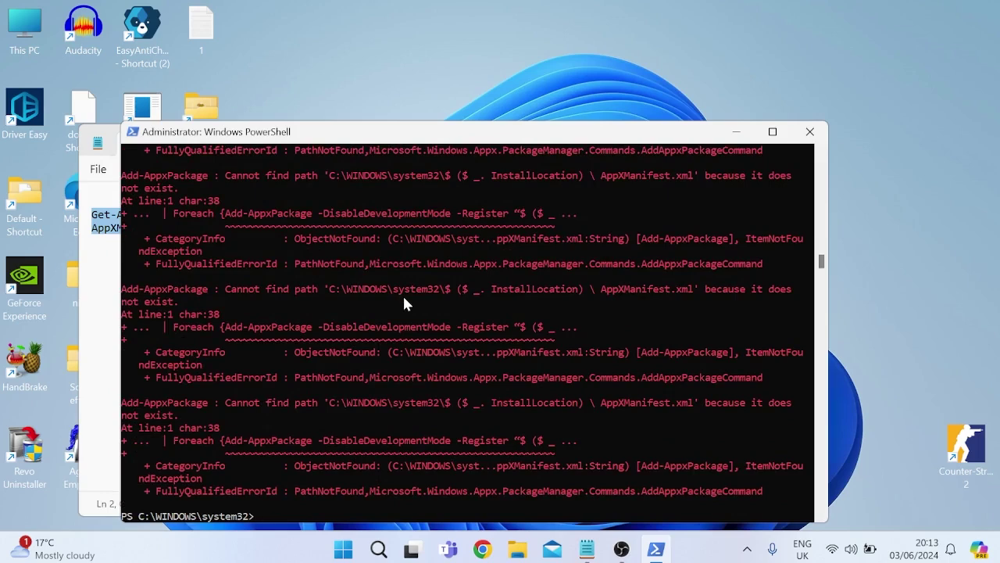
pyautogui.click(810, 131)
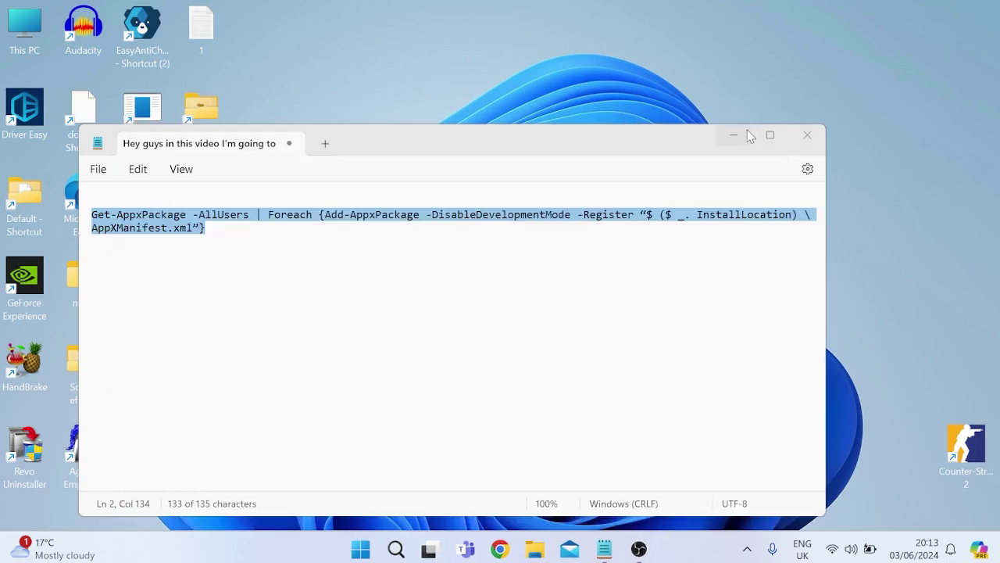
pyautogui.click(746, 135)
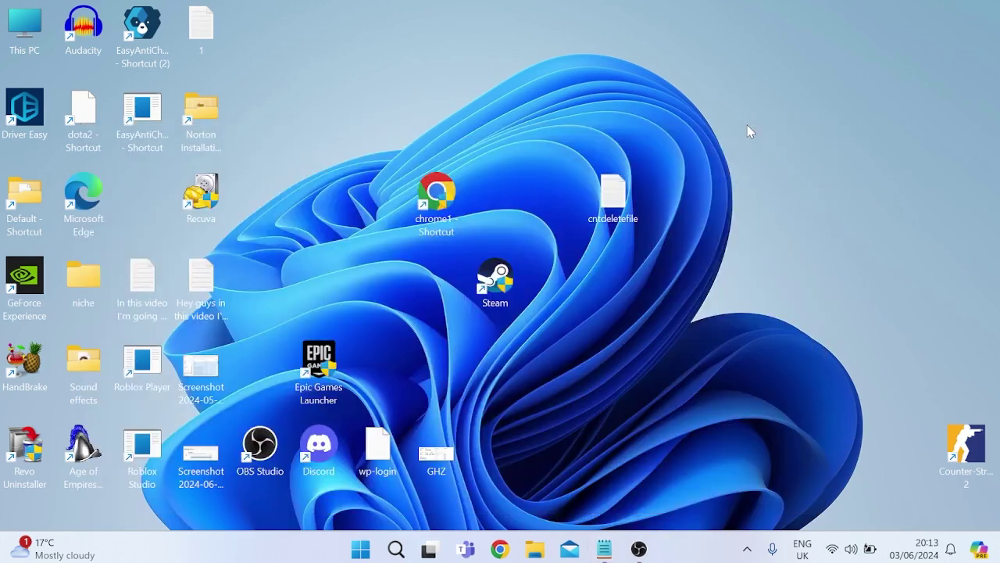